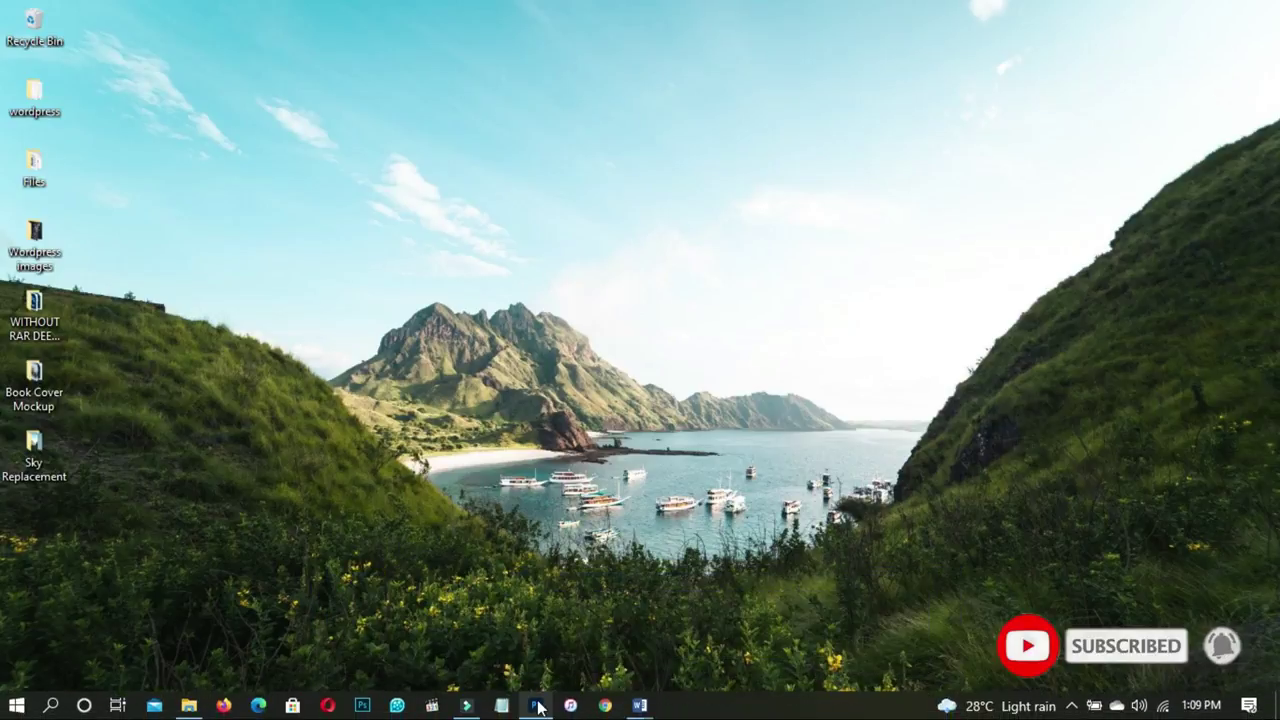
# Open the photo 3a7cfd26095c2d92350d1275dc8cecbd from the Sky Replacement folder in Photoshop and start Sky Replacement
pyautogui.click(536, 711)
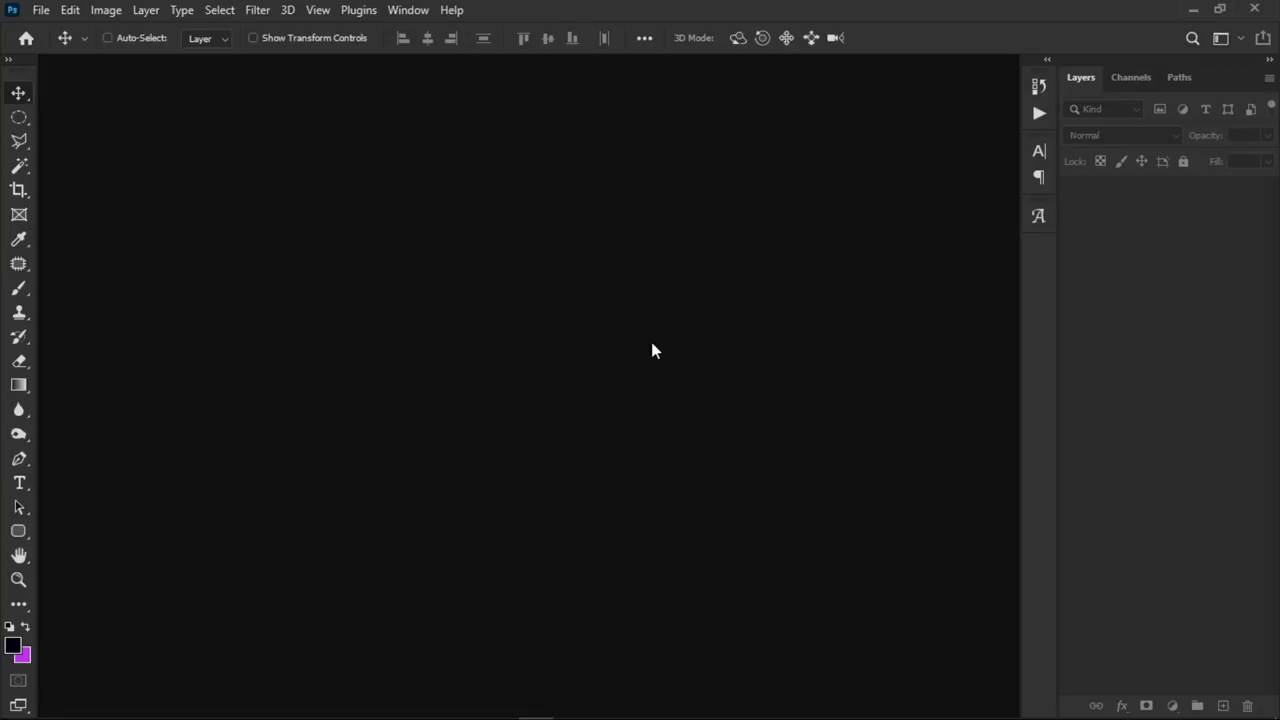
pyautogui.click(1193, 9)
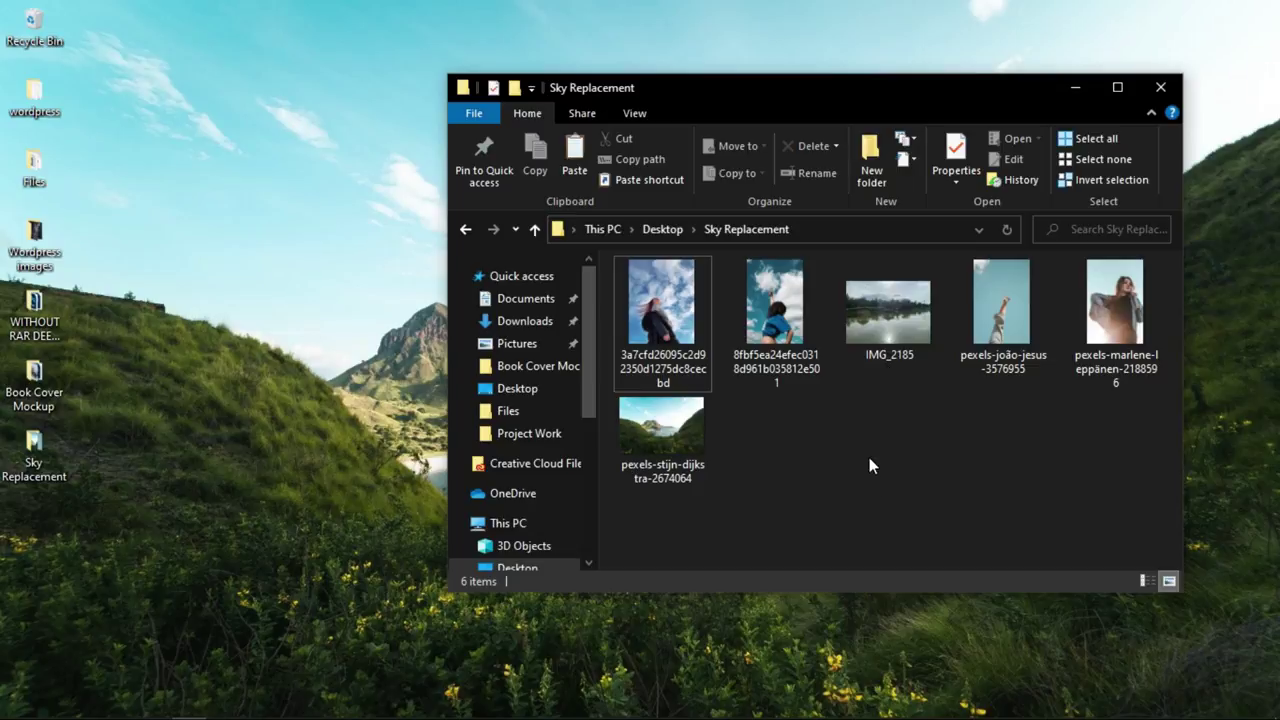
pyautogui.doubleClick(662, 300)
pyautogui.moveTo(505, 624); pyautogui.dragTo(553, 442)
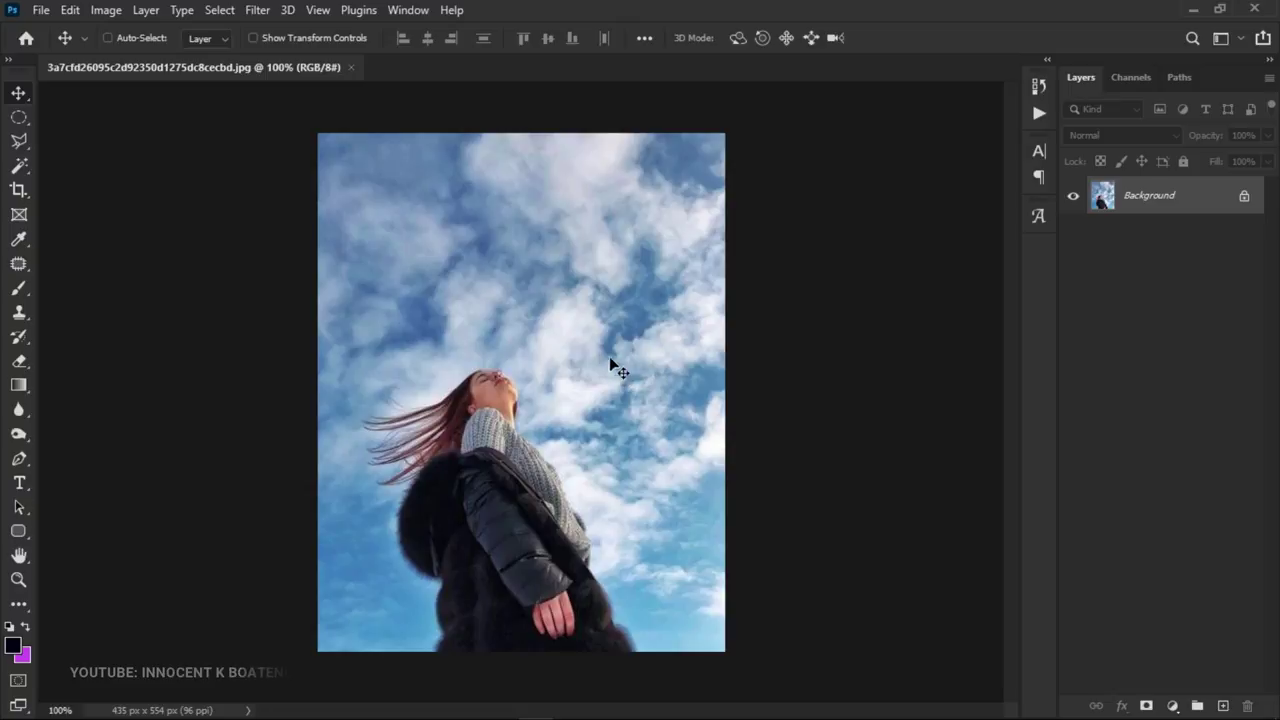
pyautogui.click(72, 12)
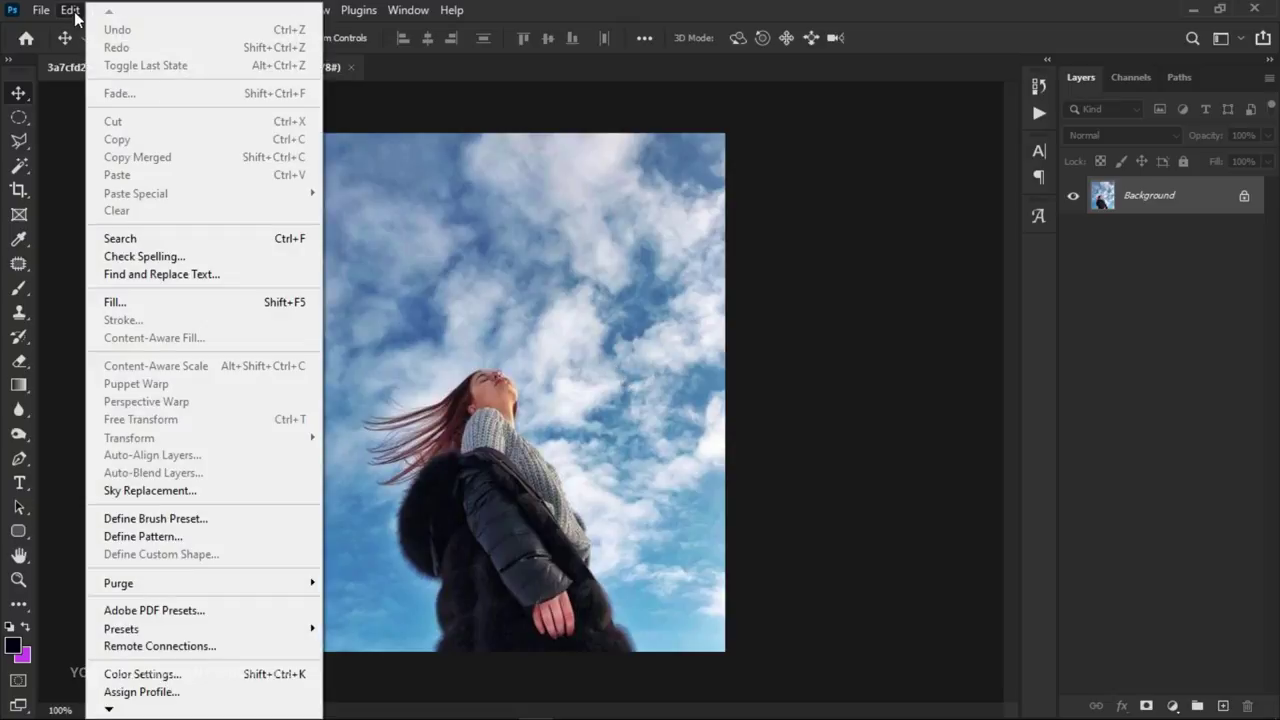
pyautogui.click(180, 491)
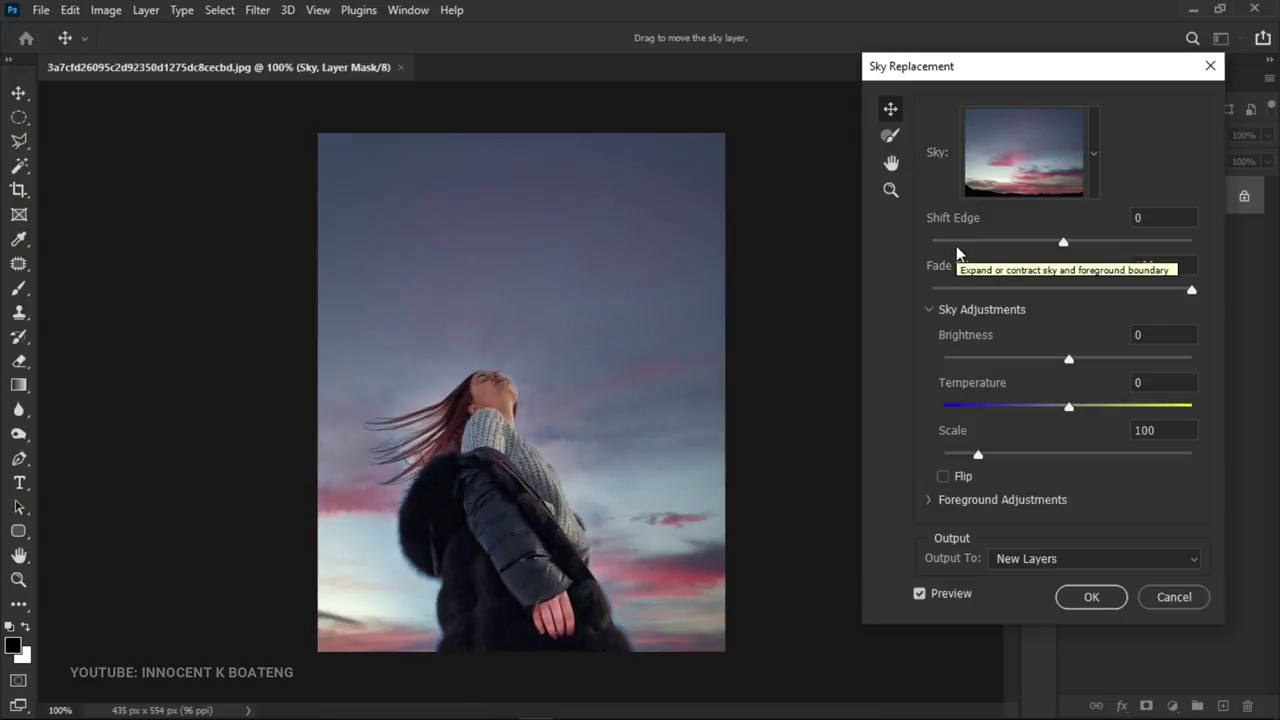
# Look through the preset skies in the Blue Skies, Spectacular and Sunsets groups
pyautogui.click(1096, 157)
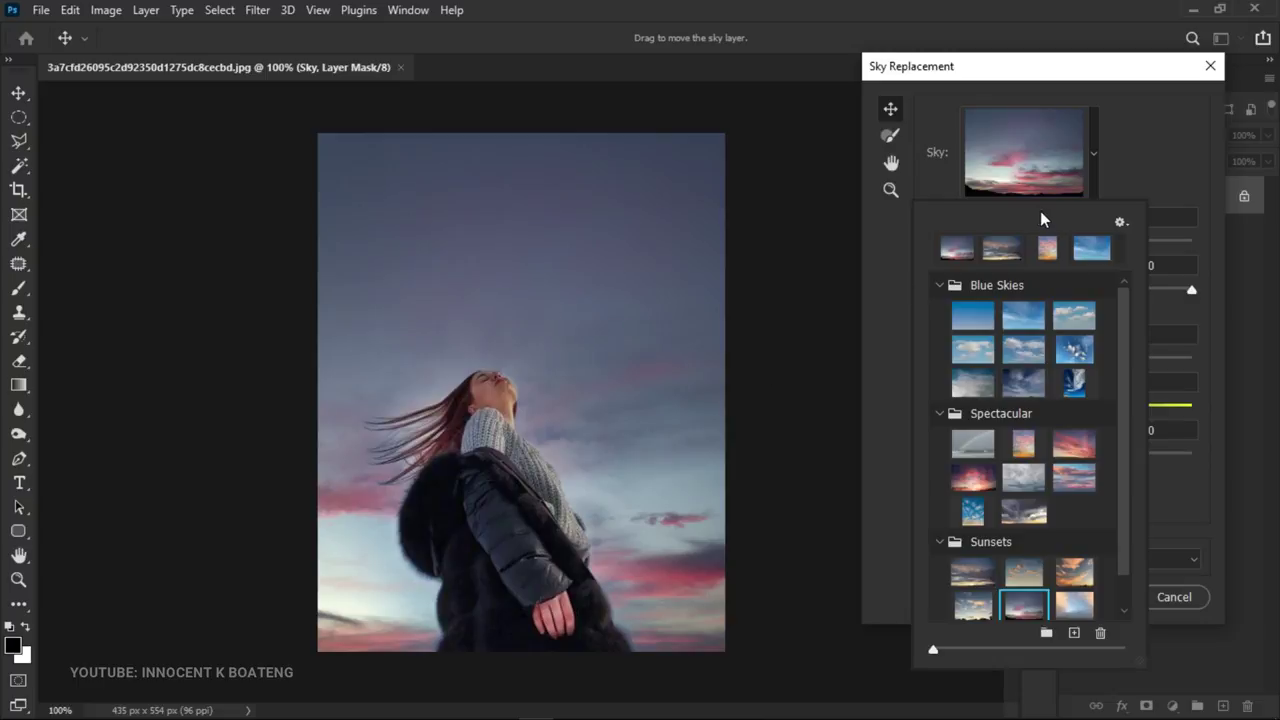
pyautogui.click(1099, 171)
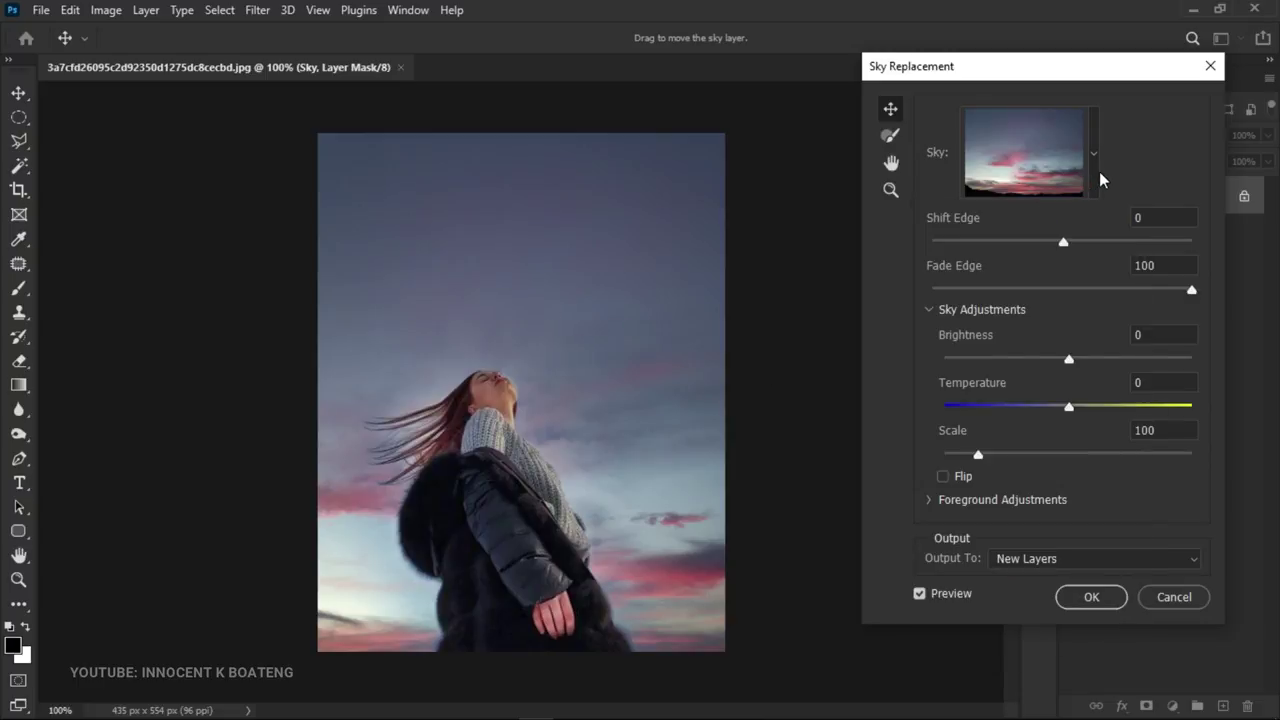
pyautogui.click(1089, 150)
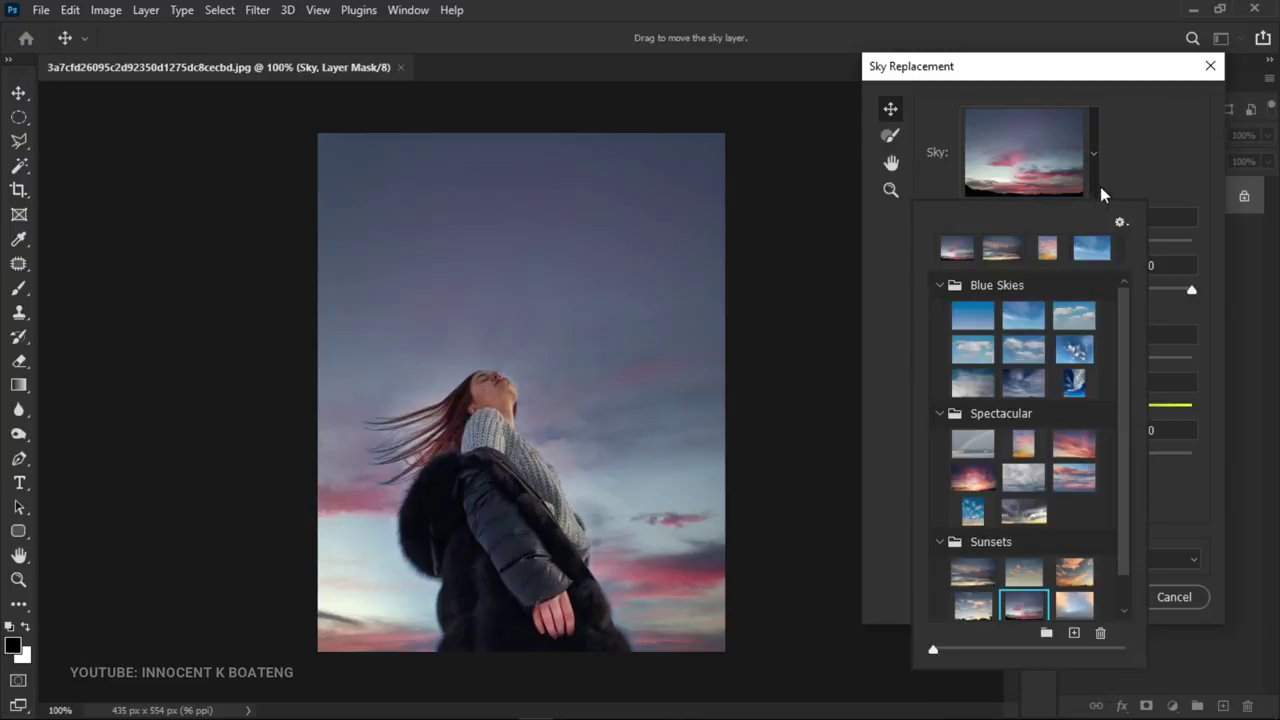
pyautogui.scroll(-1, 1040, 375)
pyautogui.scroll(-1, 1038, 380)
pyautogui.scroll(2, 1014, 350)
pyautogui.scroll(-1, 1006, 465)
pyautogui.scroll(-1, 1006, 480)
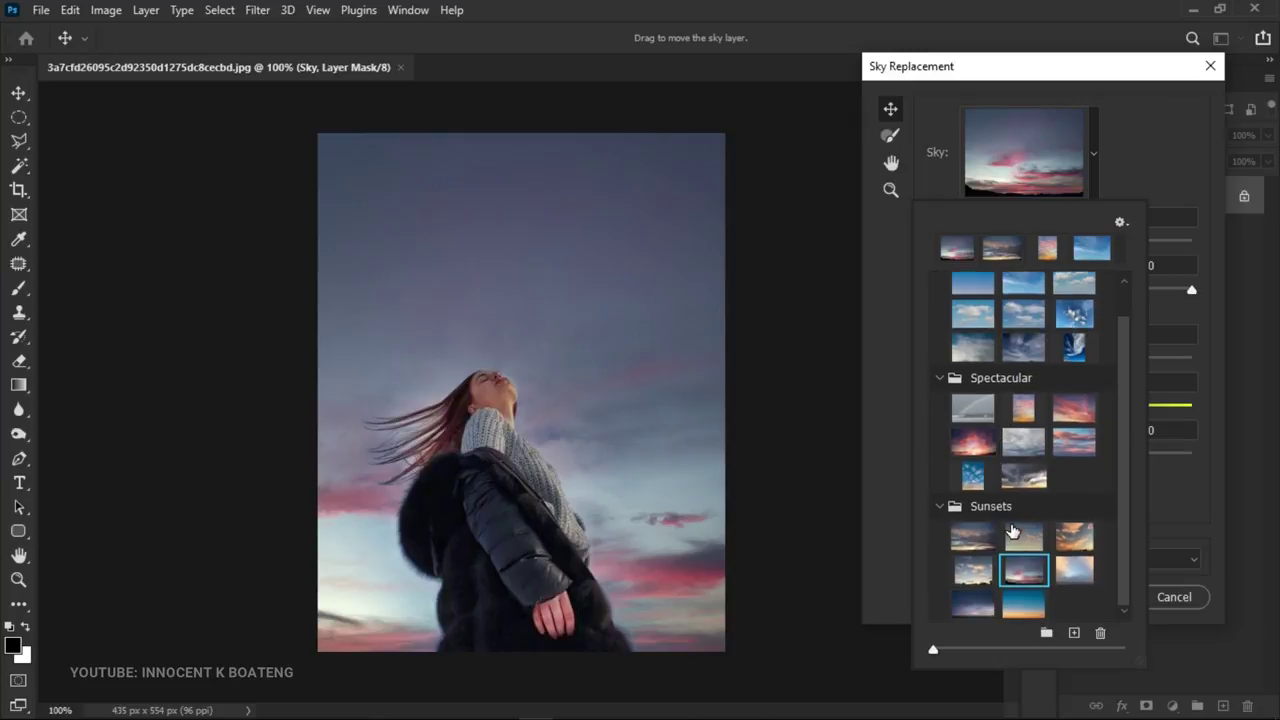
pyautogui.scroll(3, 1013, 532)
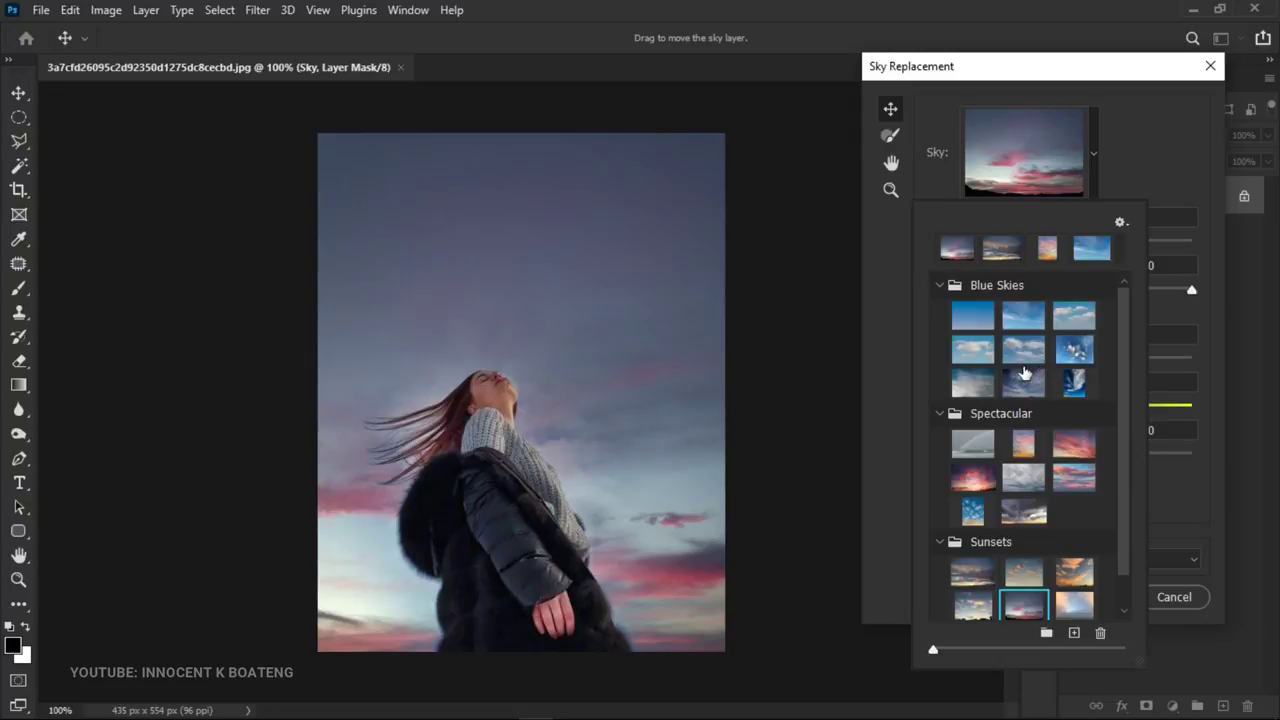
# Try three Blue Skies presets, and choose the pink-and-orange portrait sky from the Spectacular group as the replacement
pyautogui.click(1023, 315)
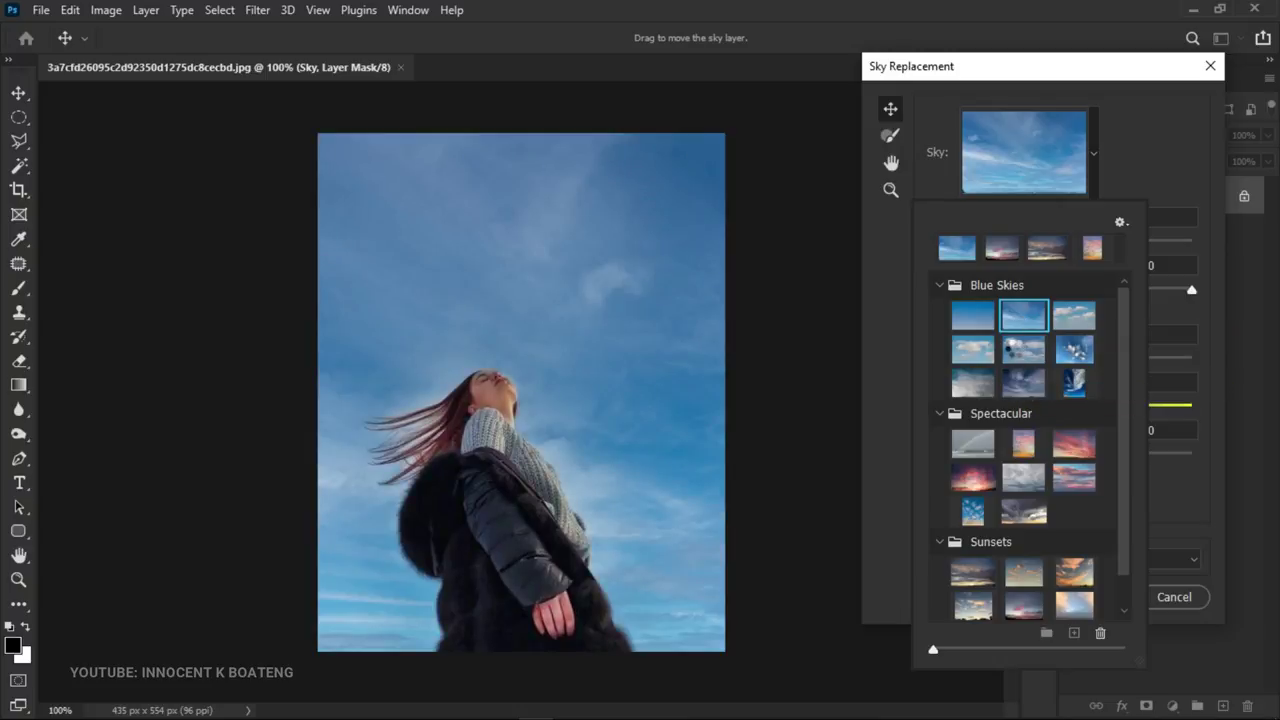
pyautogui.click(1015, 348)
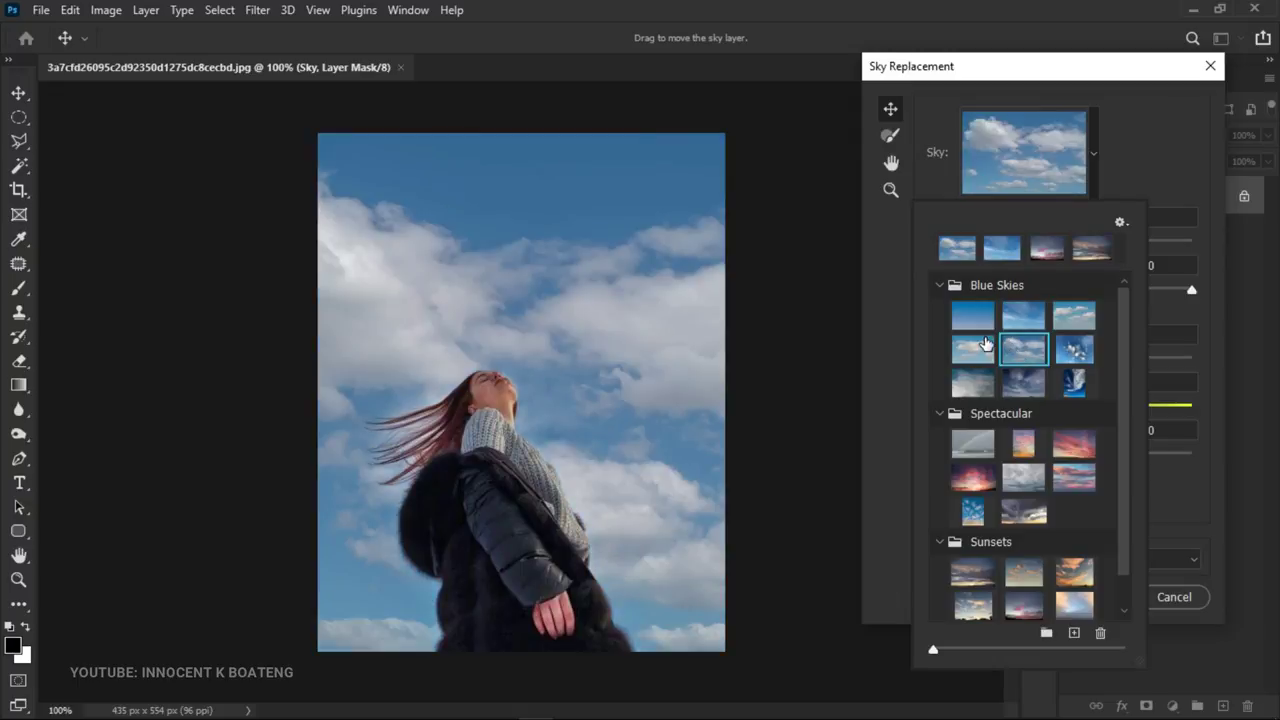
pyautogui.click(979, 375)
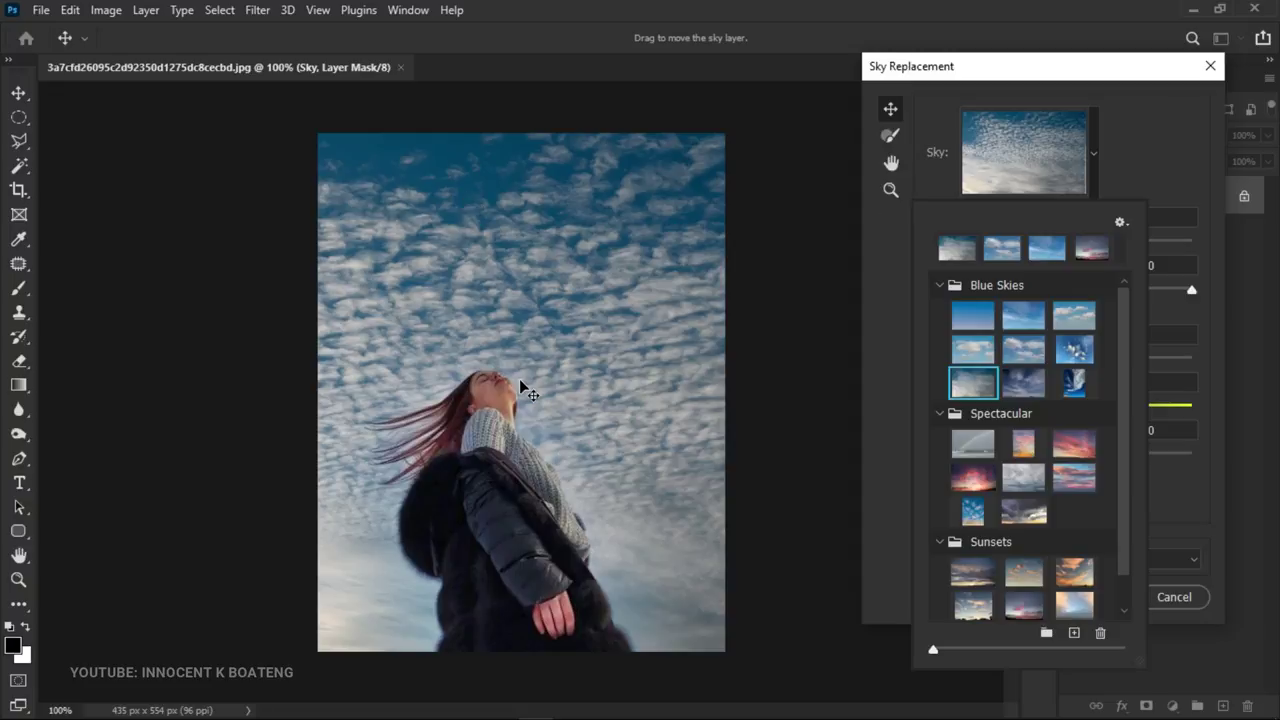
pyautogui.click(1024, 452)
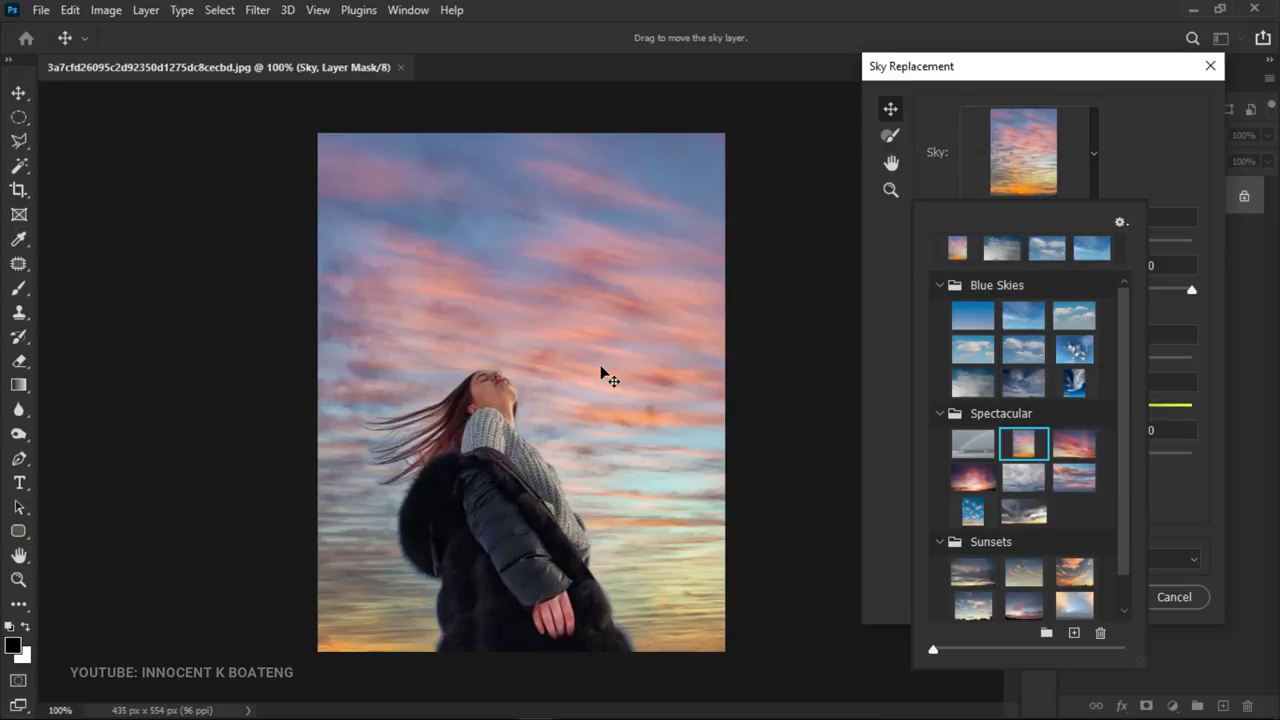
pyautogui.click(1147, 176)
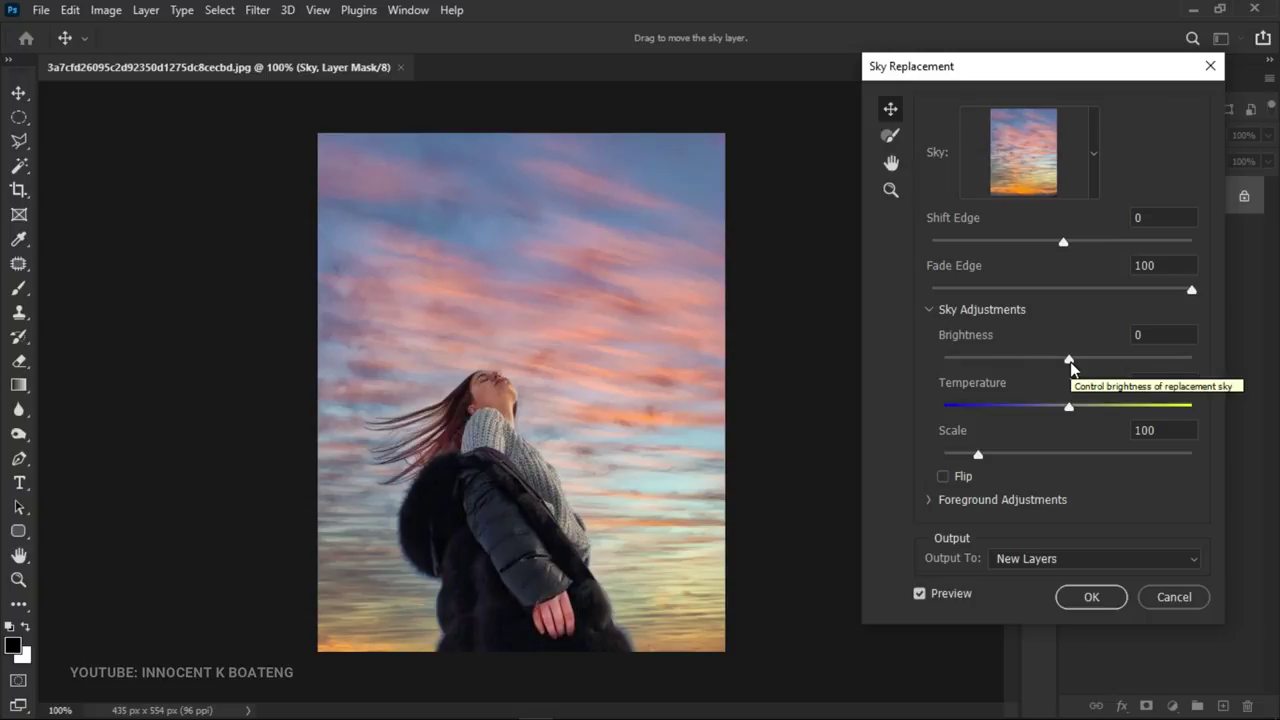
# Set the replacement sky's brightness to -25 and its temperature to -23
pyautogui.moveTo(1071, 366); pyautogui.dragTo(1035, 370)
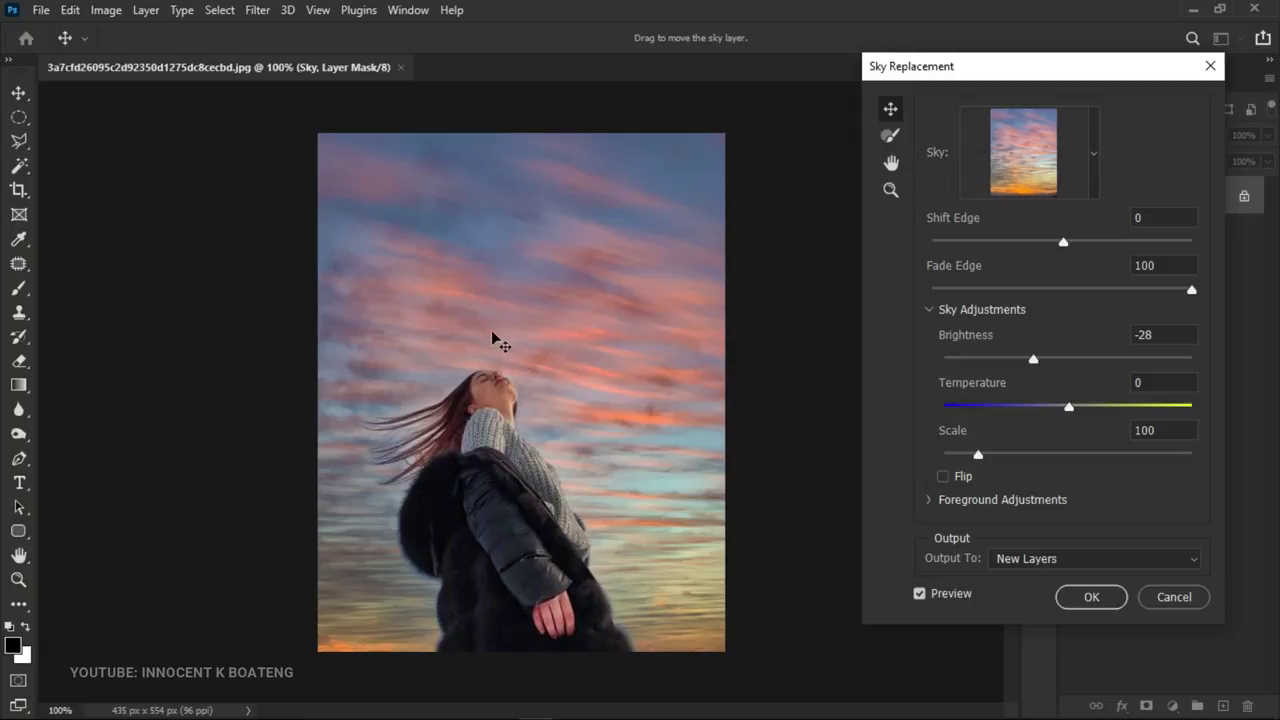
pyautogui.moveTo(1034, 360); pyautogui.dragTo(1101, 360)
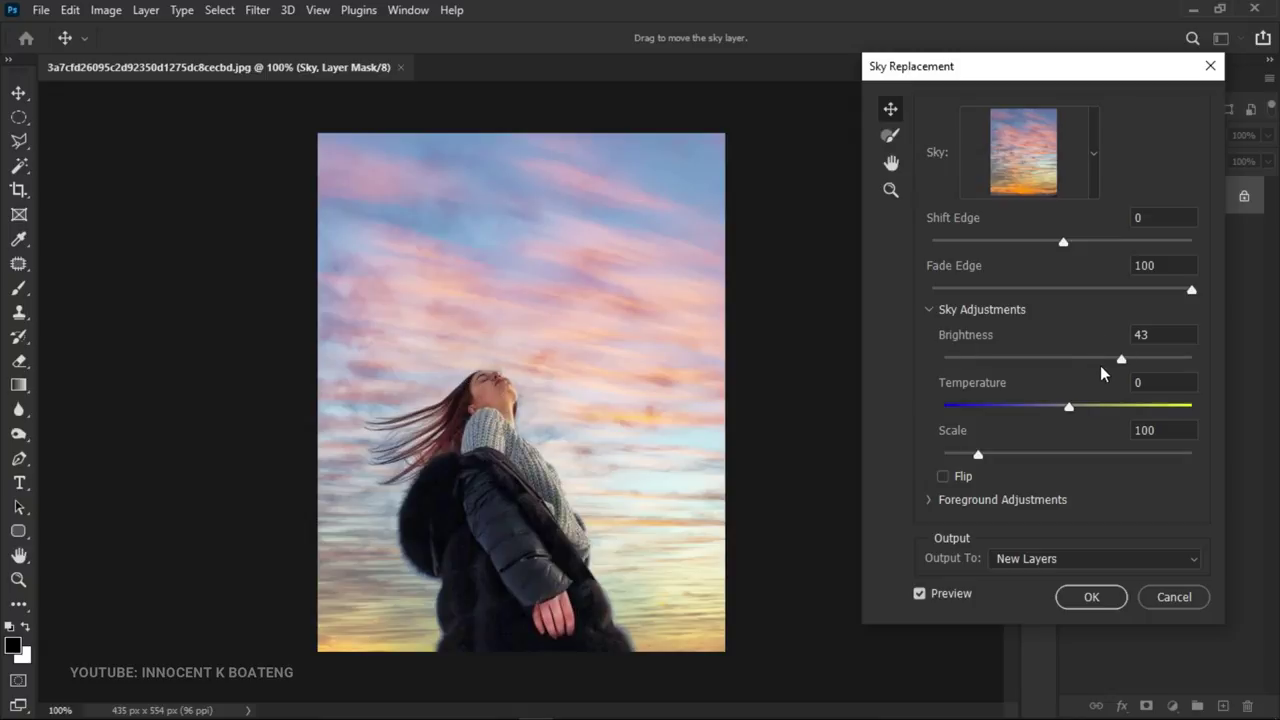
pyautogui.moveTo(1089, 357); pyautogui.dragTo(1046, 359)
pyautogui.moveTo(1028, 362); pyautogui.dragTo(1021, 363)
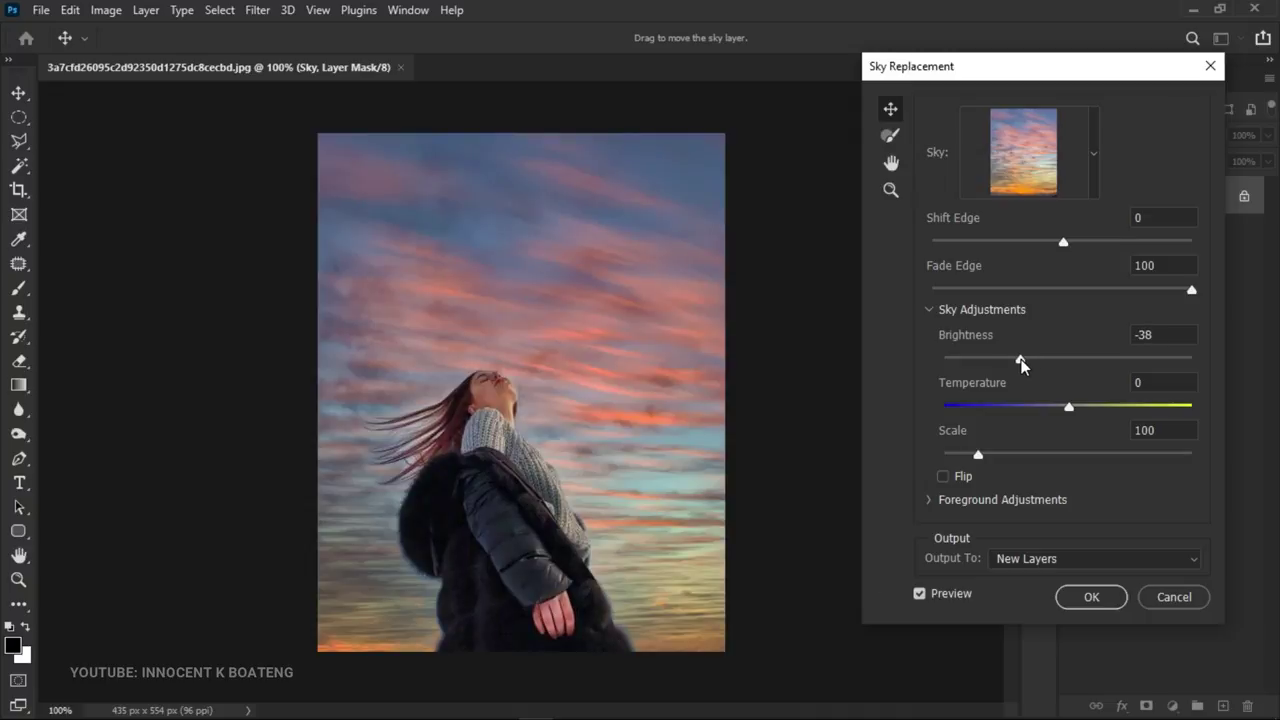
pyautogui.moveTo(1021, 365); pyautogui.dragTo(1019, 364)
pyautogui.moveTo(1020, 359); pyautogui.dragTo(1039, 366)
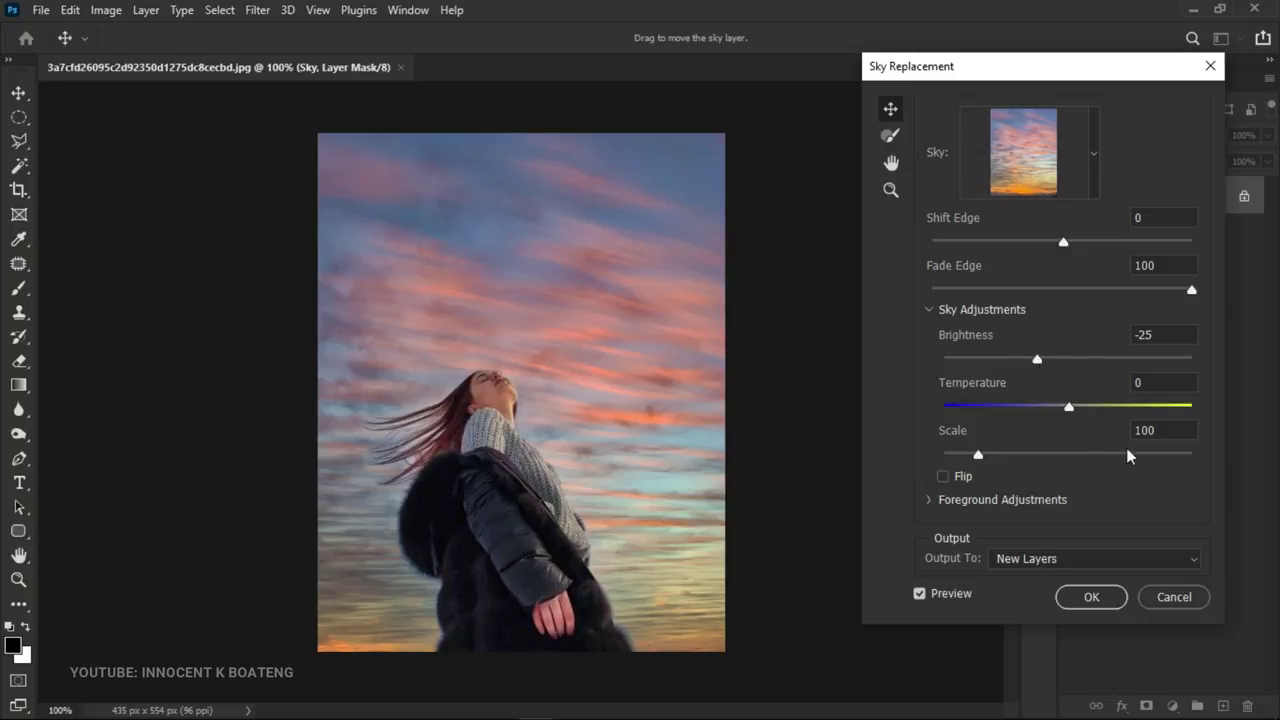
pyautogui.moveTo(1073, 409); pyautogui.dragTo(983, 410)
pyautogui.moveTo(981, 407); pyautogui.dragTo(1039, 412)
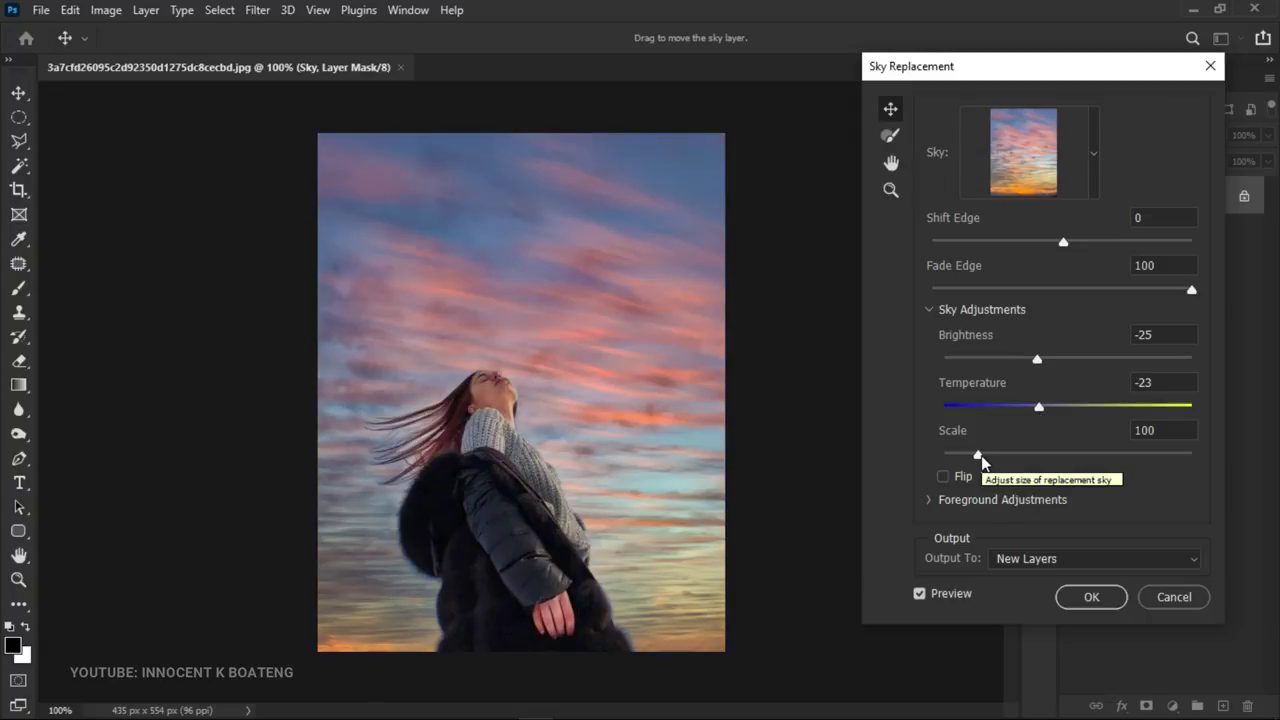
# Try smaller and larger sizes for the replacement sky and set its scale to 116
pyautogui.moveTo(979, 455); pyautogui.dragTo(976, 455)
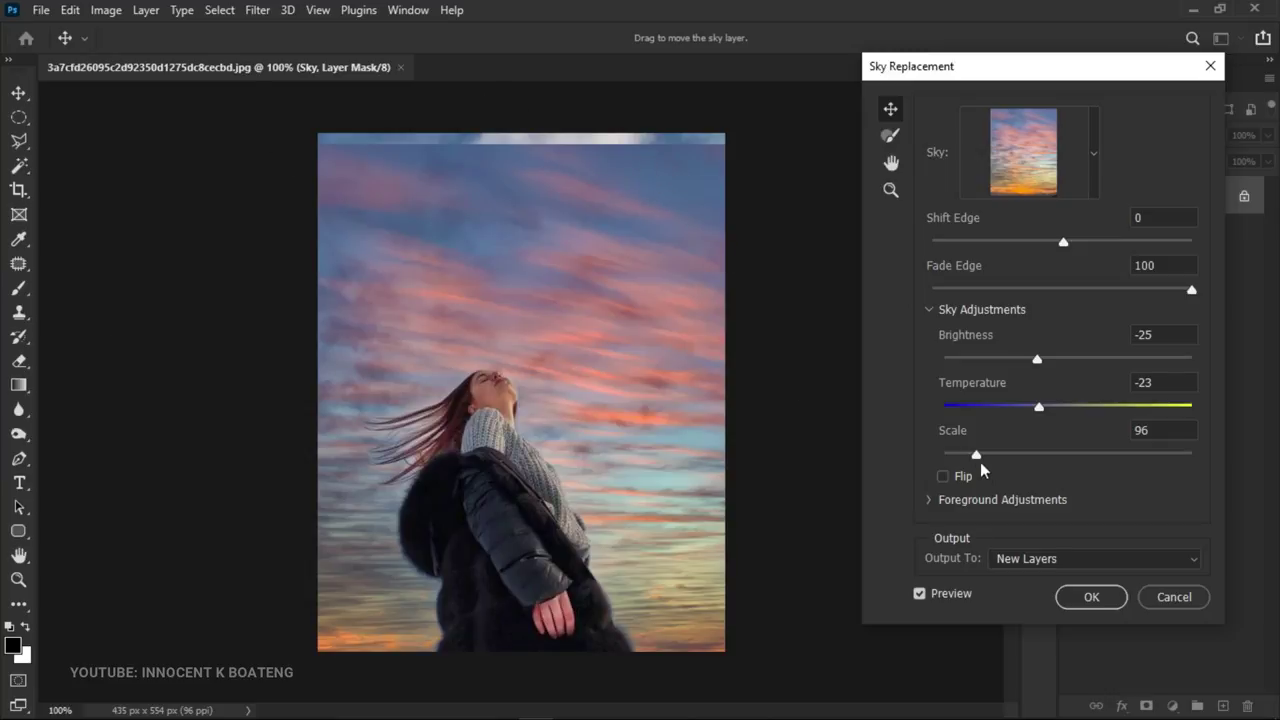
pyautogui.moveTo(976, 452); pyautogui.dragTo(958, 457)
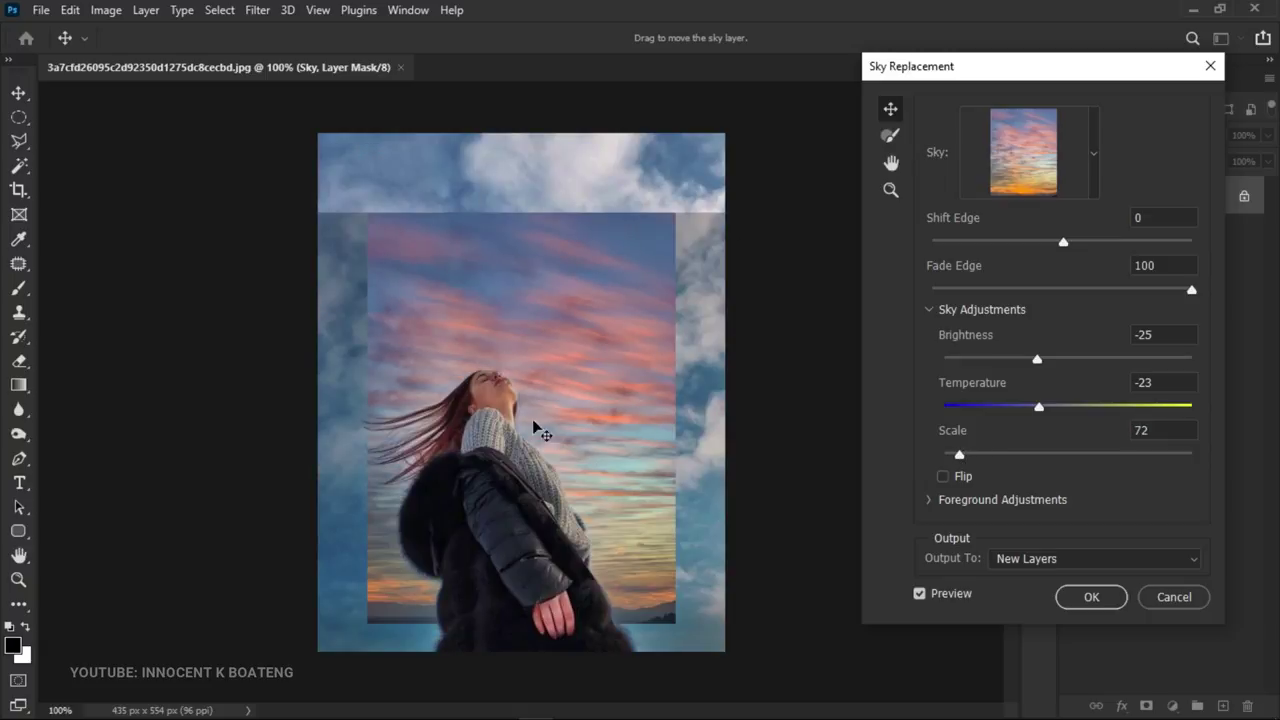
pyautogui.moveTo(968, 454); pyautogui.dragTo(1005, 452)
pyautogui.moveTo(1005, 456); pyautogui.dragTo(1039, 453)
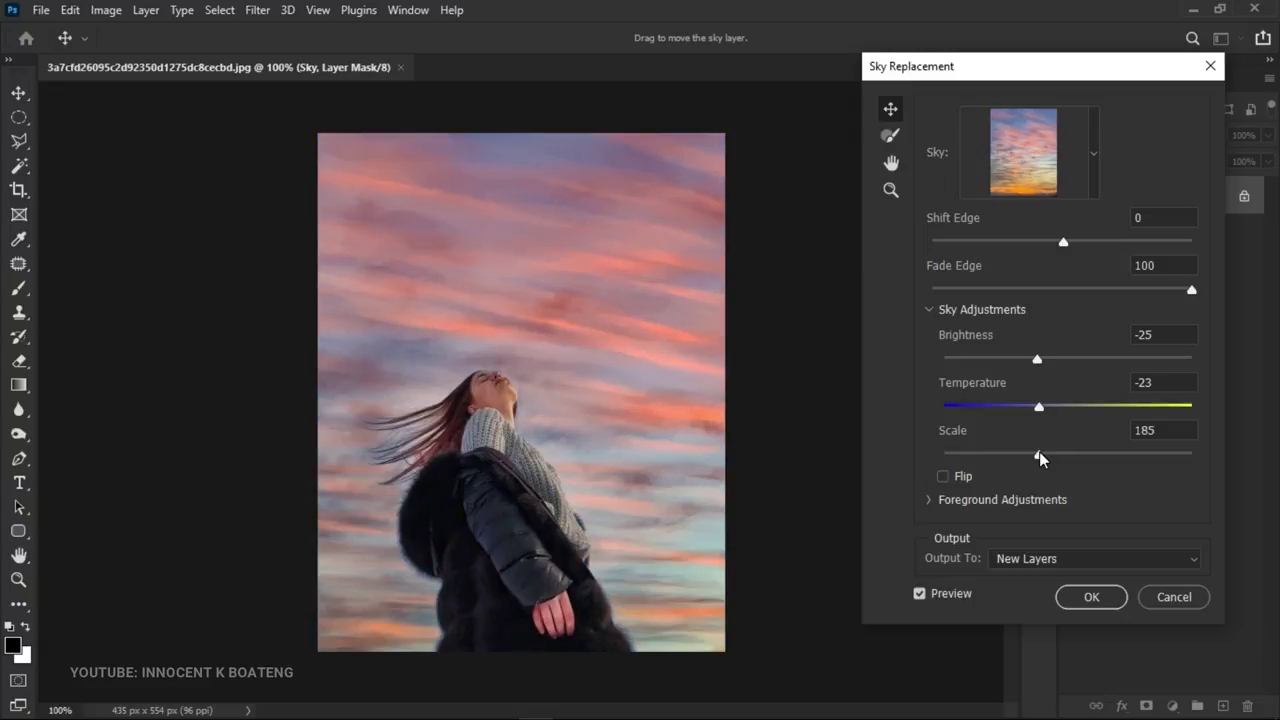
pyautogui.moveTo(1039, 451); pyautogui.dragTo(992, 459)
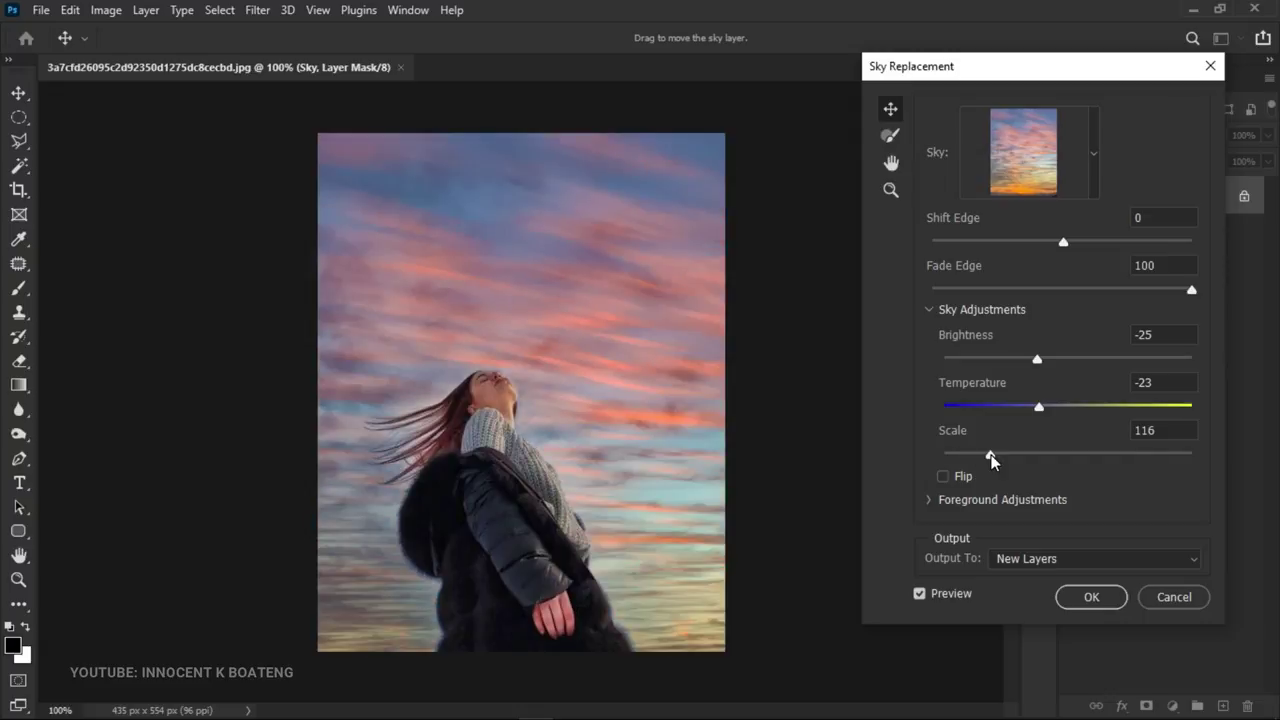
# Keep the output set to New Layers and apply the sky replacement
pyautogui.click(1038, 556)
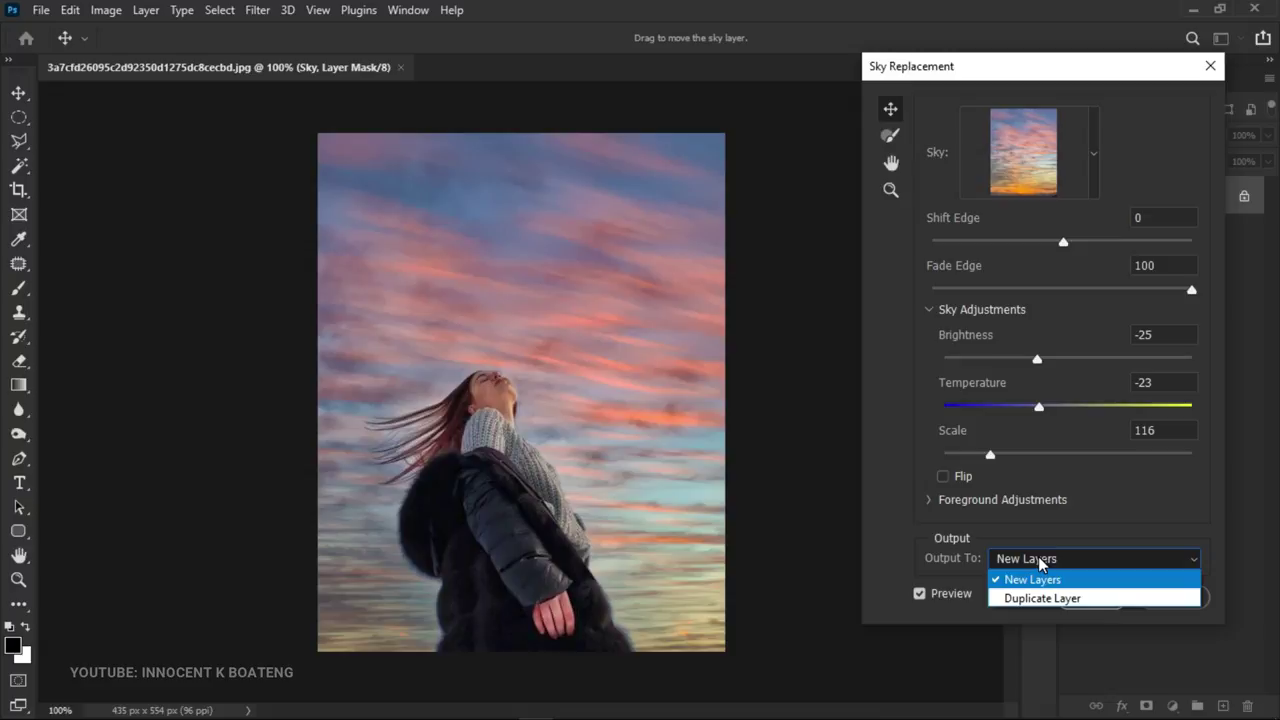
pyautogui.click(1079, 507)
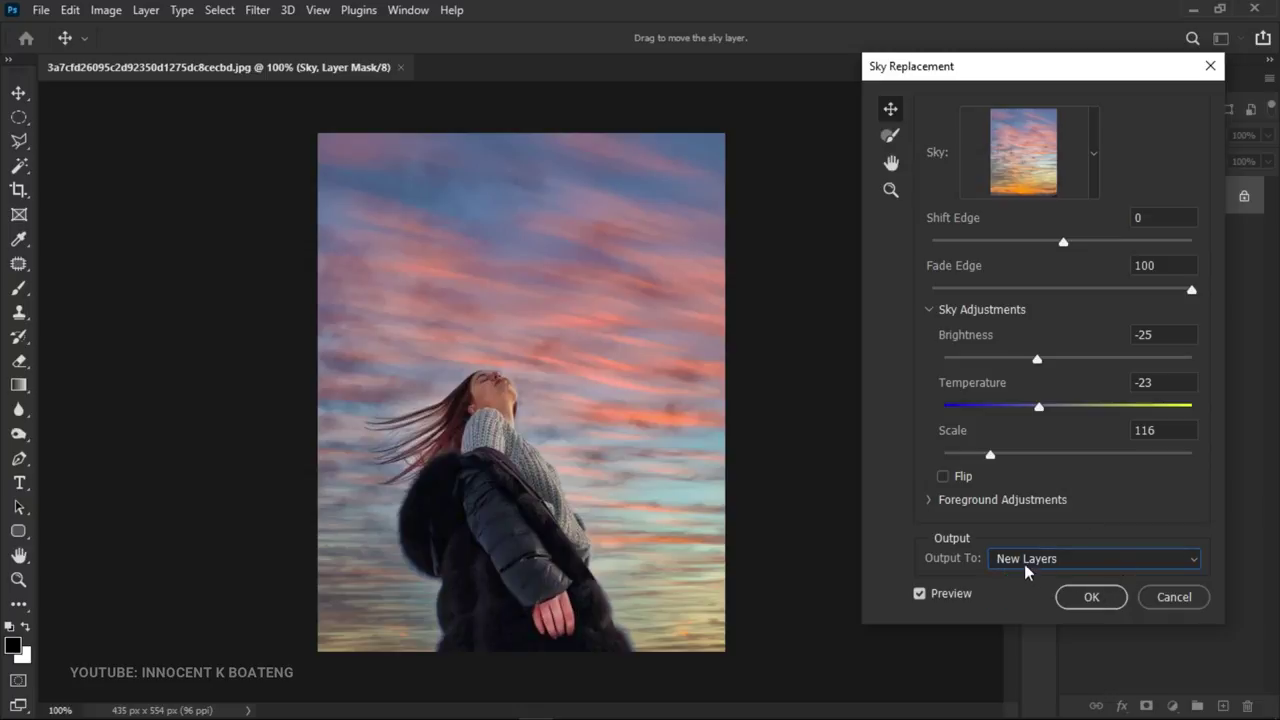
pyautogui.click(1090, 597)
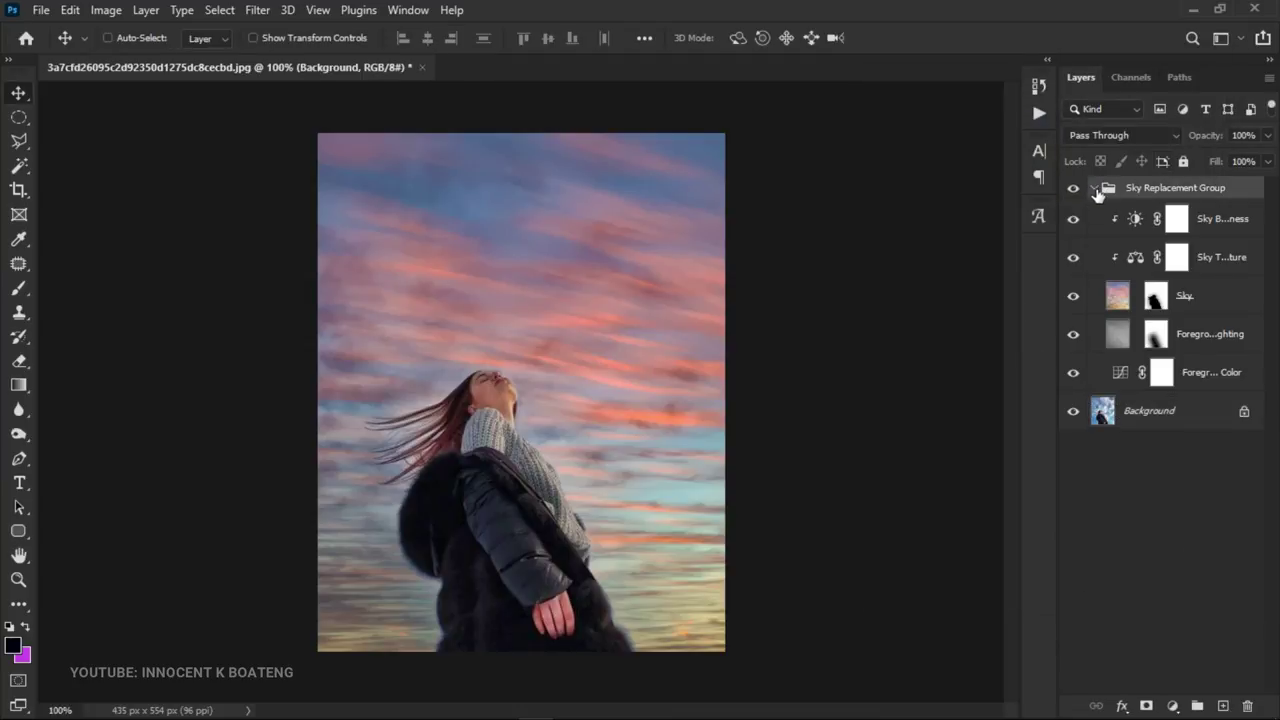
# Collapse the Sky Replacement Group and compare the photo with the group hidden and shown
pyautogui.click(1094, 188)
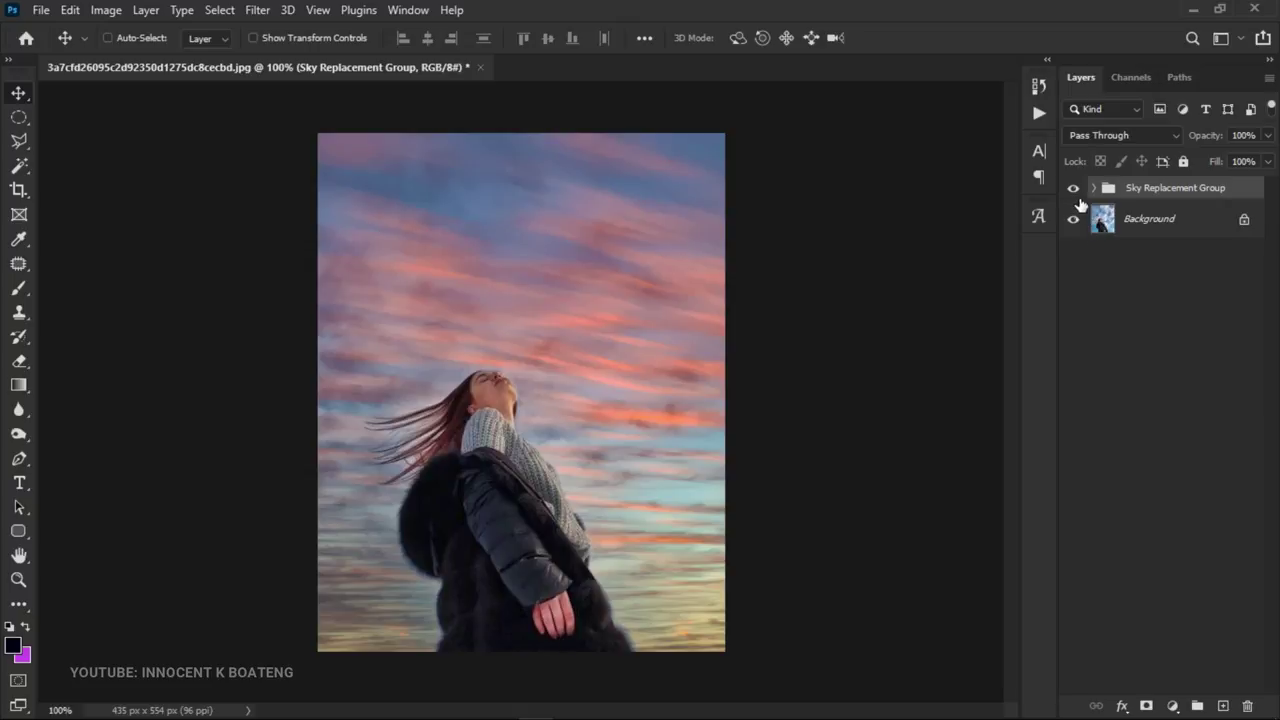
pyautogui.click(1073, 190)
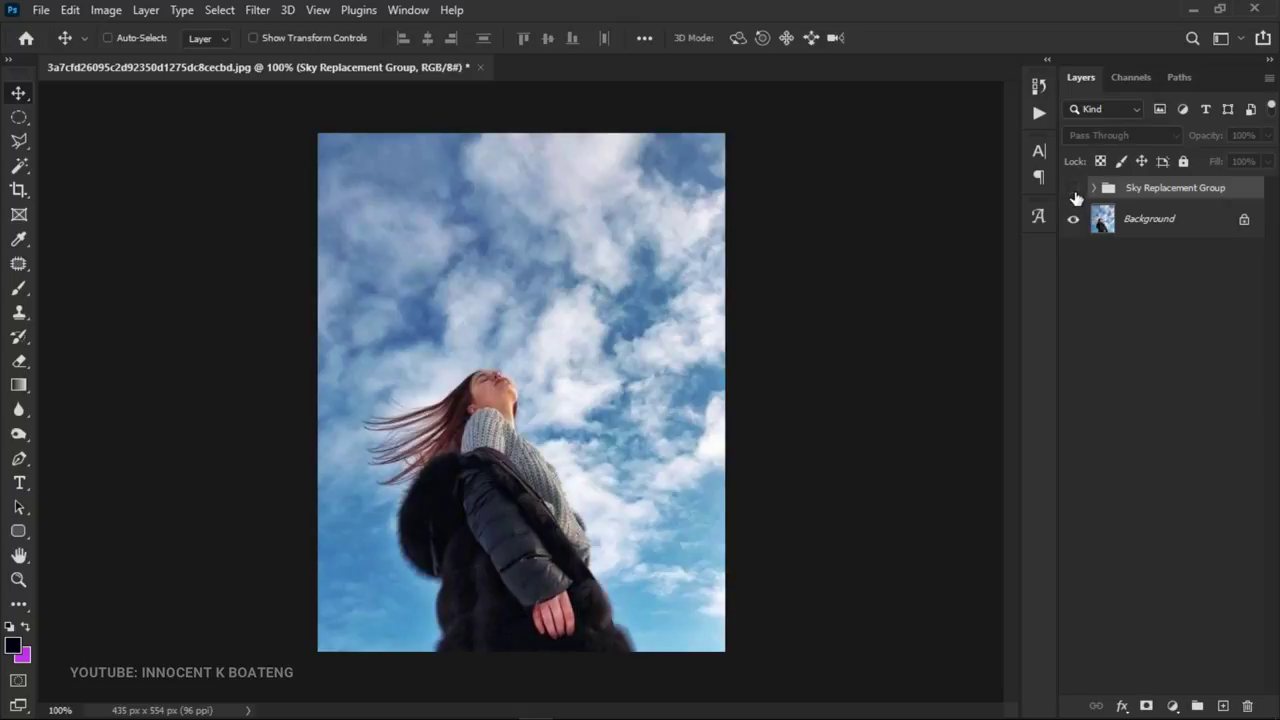
pyautogui.click(1073, 190)
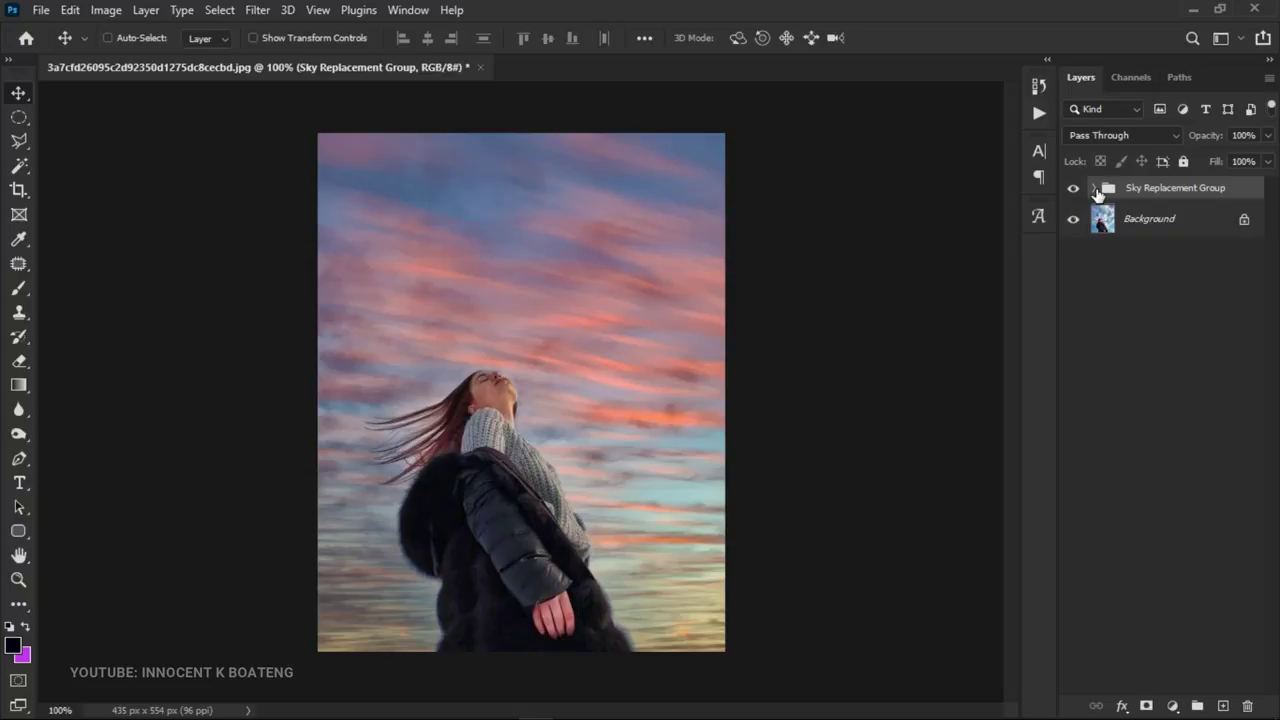
# Expand the Sky Replacement Group and check the effect of the Sky and foreground lighting layers by toggling their visibility
pyautogui.click(1095, 189)
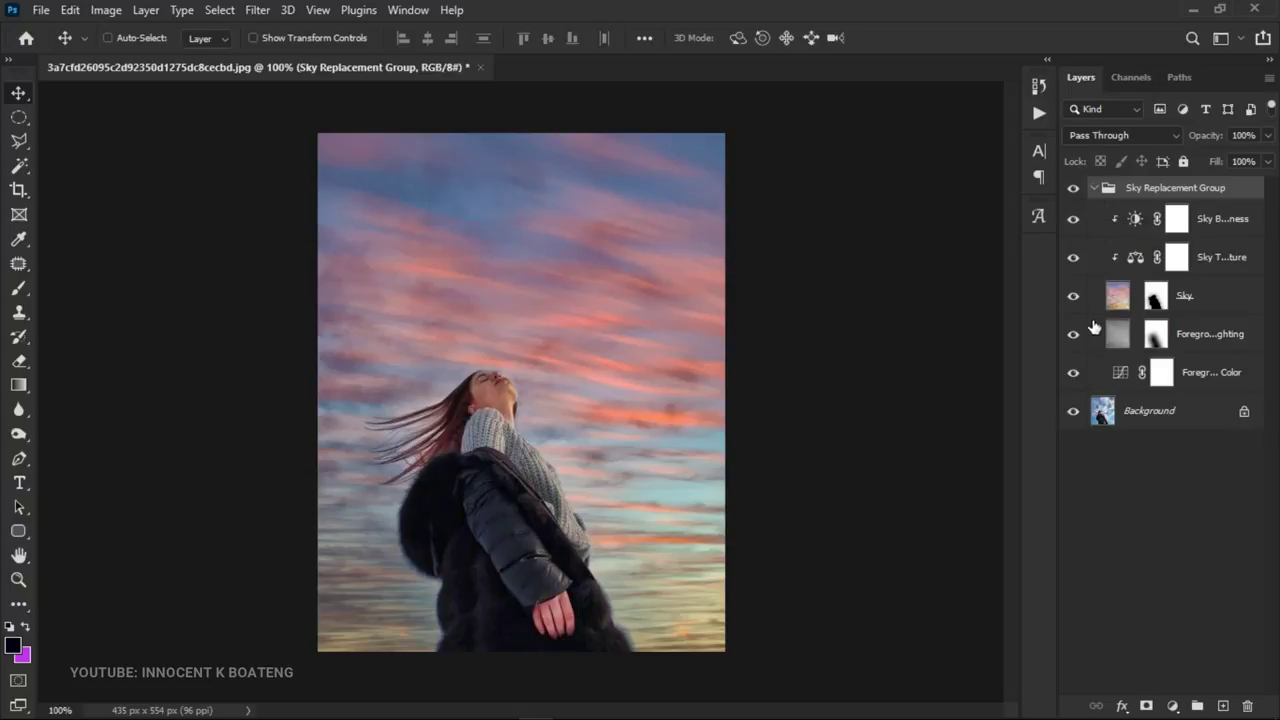
pyautogui.click(1079, 297)
pyautogui.click(1075, 297)
pyautogui.click(1074, 336)
pyautogui.click(1074, 336)
# Examine the woman's face and hair up close while toggling the foreground lighting layer's visibility
pyautogui.press('z')
pyautogui.click(504, 405)
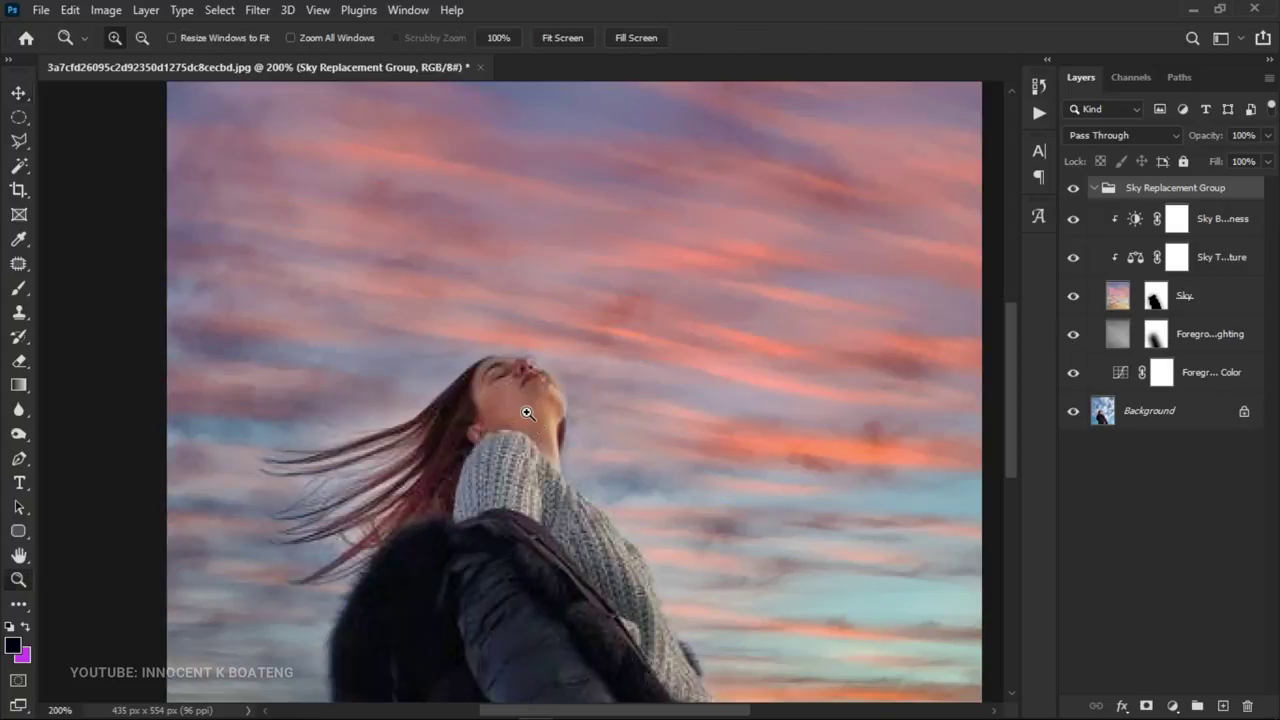
pyautogui.moveTo(556, 403); pyautogui.dragTo(509, 349)
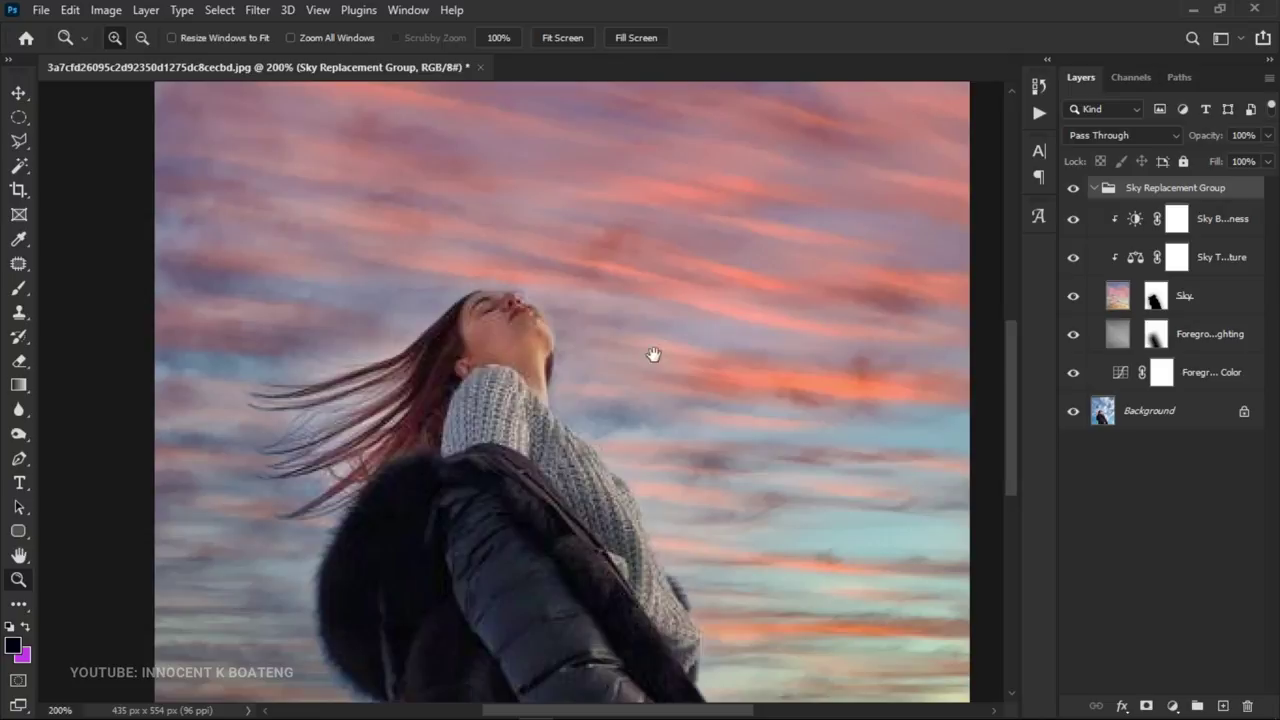
pyautogui.click(1073, 337)
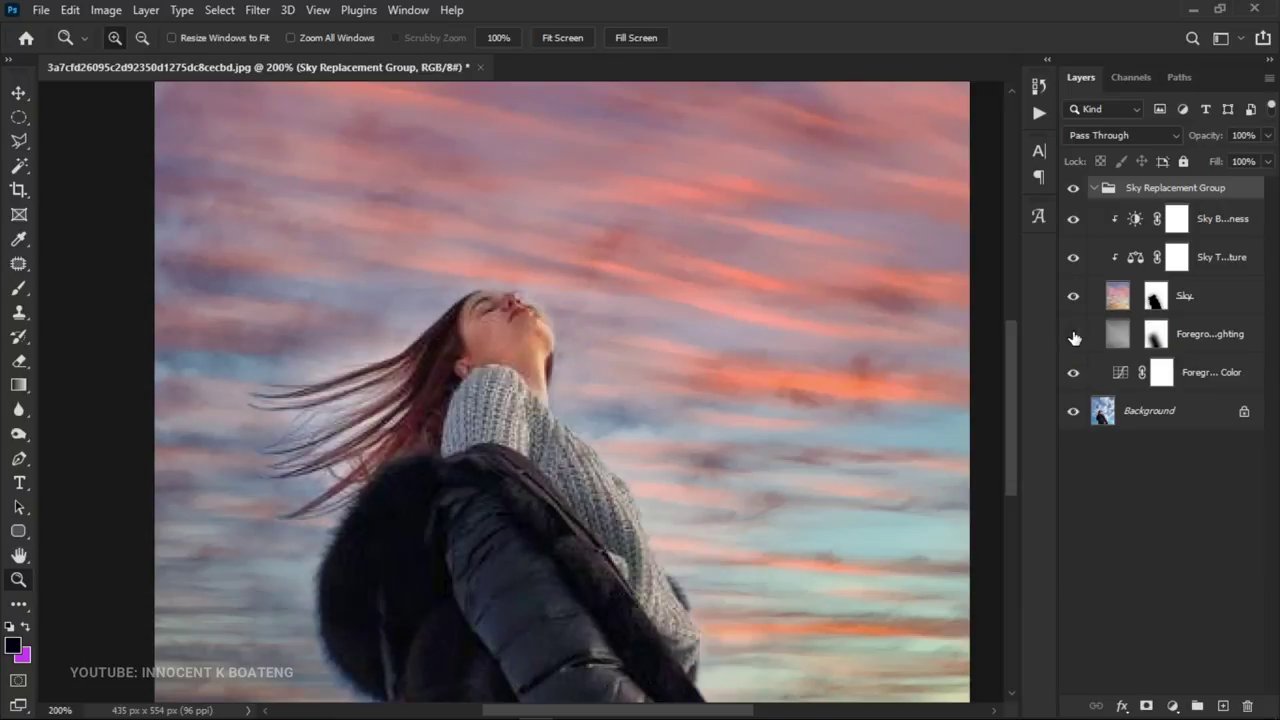
pyautogui.keyDown('alt'); pyautogui.click(519, 344); pyautogui.keyUp('alt')
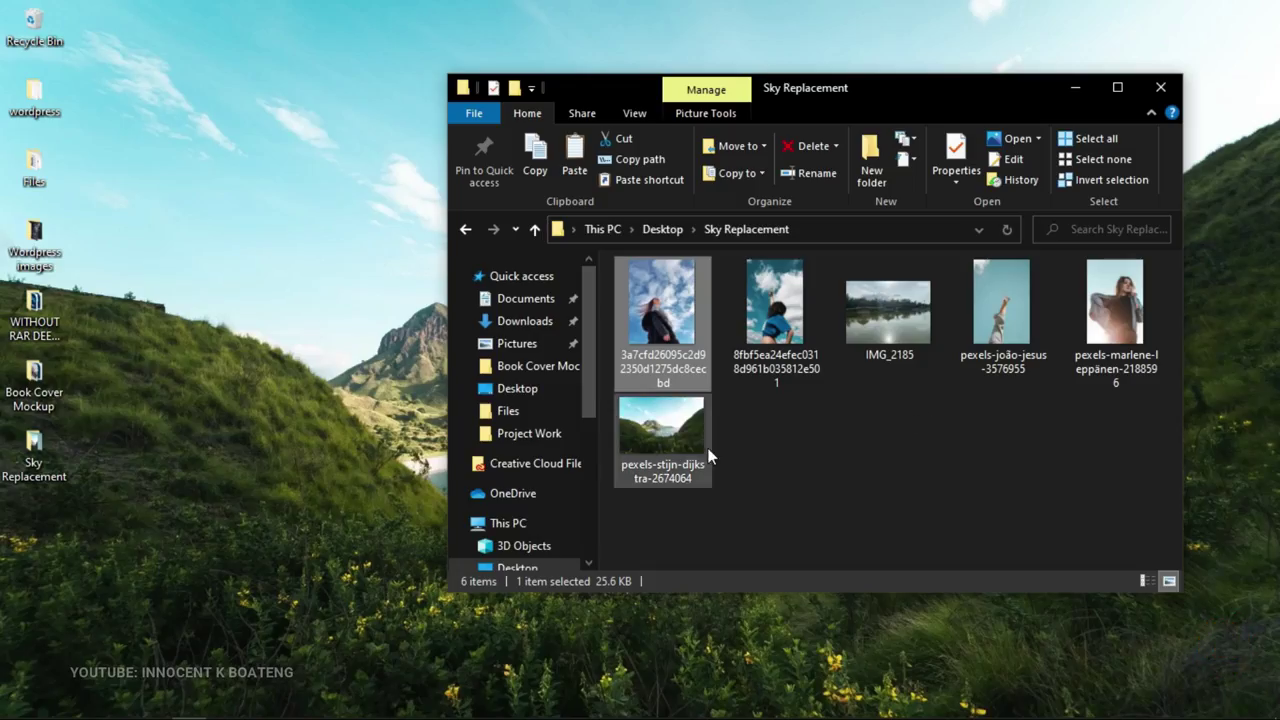
# Open the landscape photo of the green hills and bay from the Sky Replacement folder in Photoshop and start Sky Replacement on it
pyautogui.click(690, 445)
pyautogui.moveTo(616, 540); pyautogui.dragTo(1155, 545)
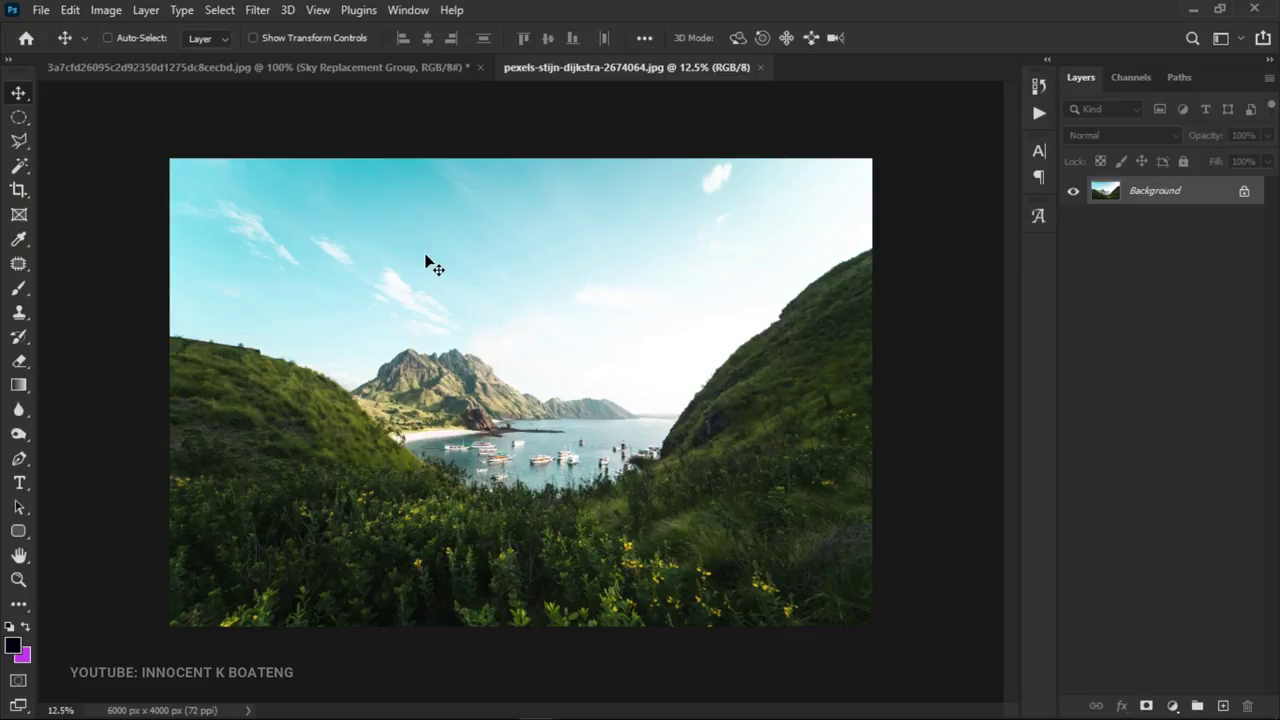
pyautogui.click(72, 14)
pyautogui.click(160, 490)
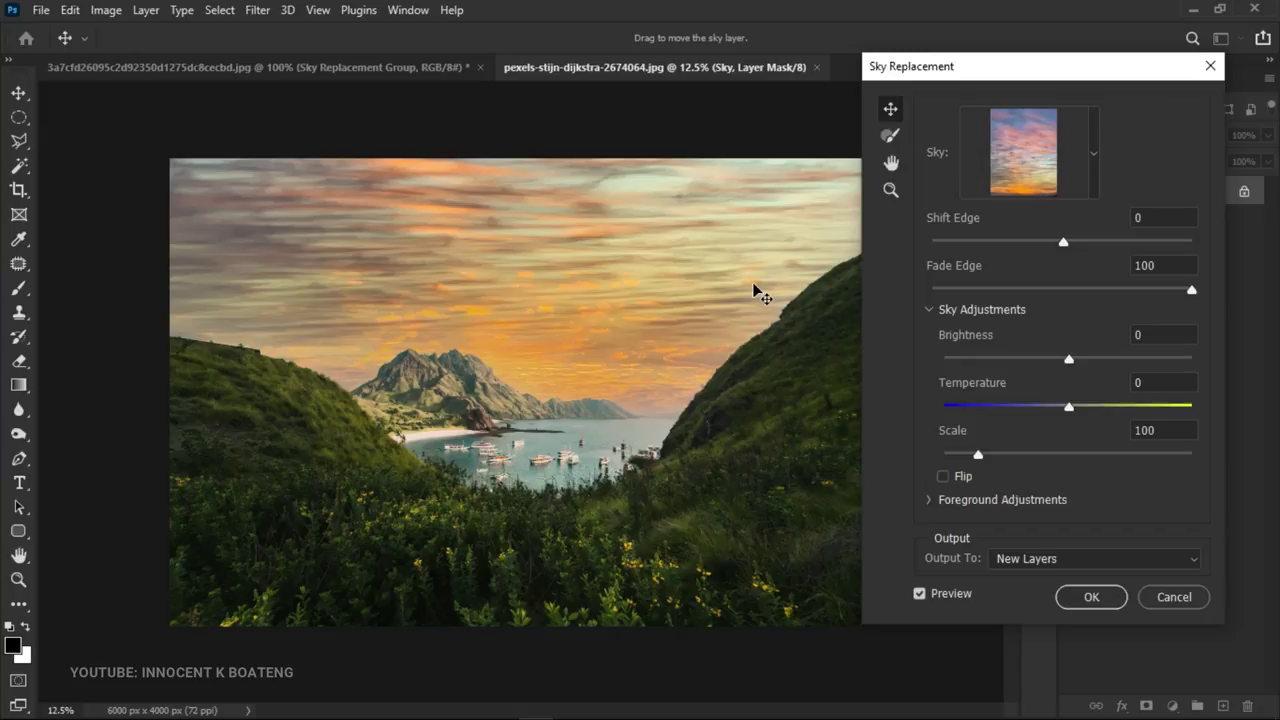
# Try several Blue Skies and Spectacular presets on the landscape, settling on the dark blue sky with wispy clouds
pyautogui.click(1091, 155)
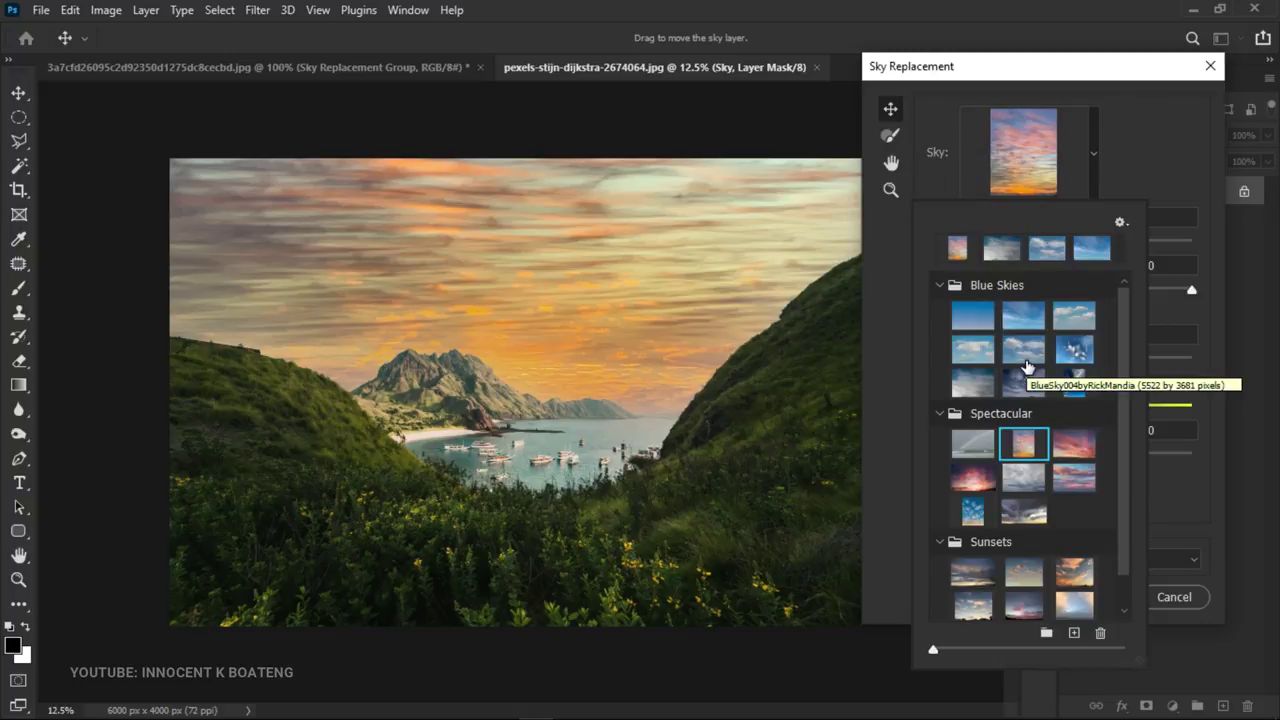
pyautogui.click(973, 382)
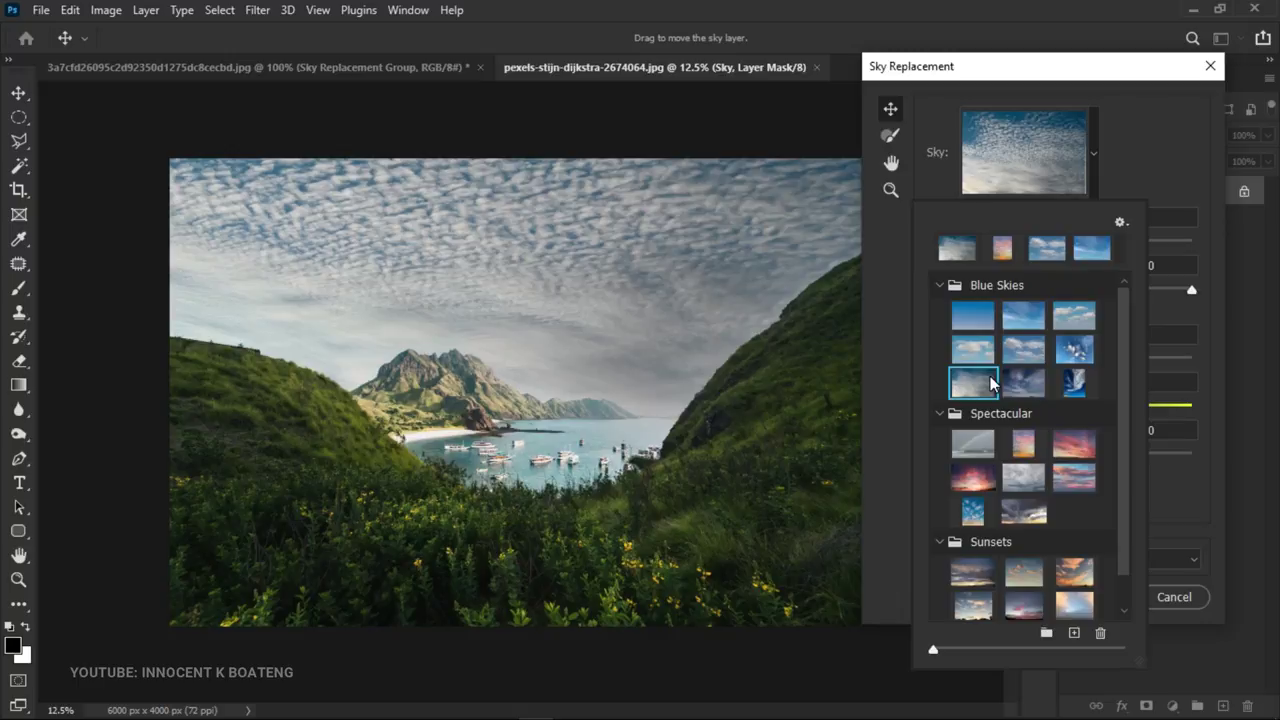
pyautogui.click(1030, 382)
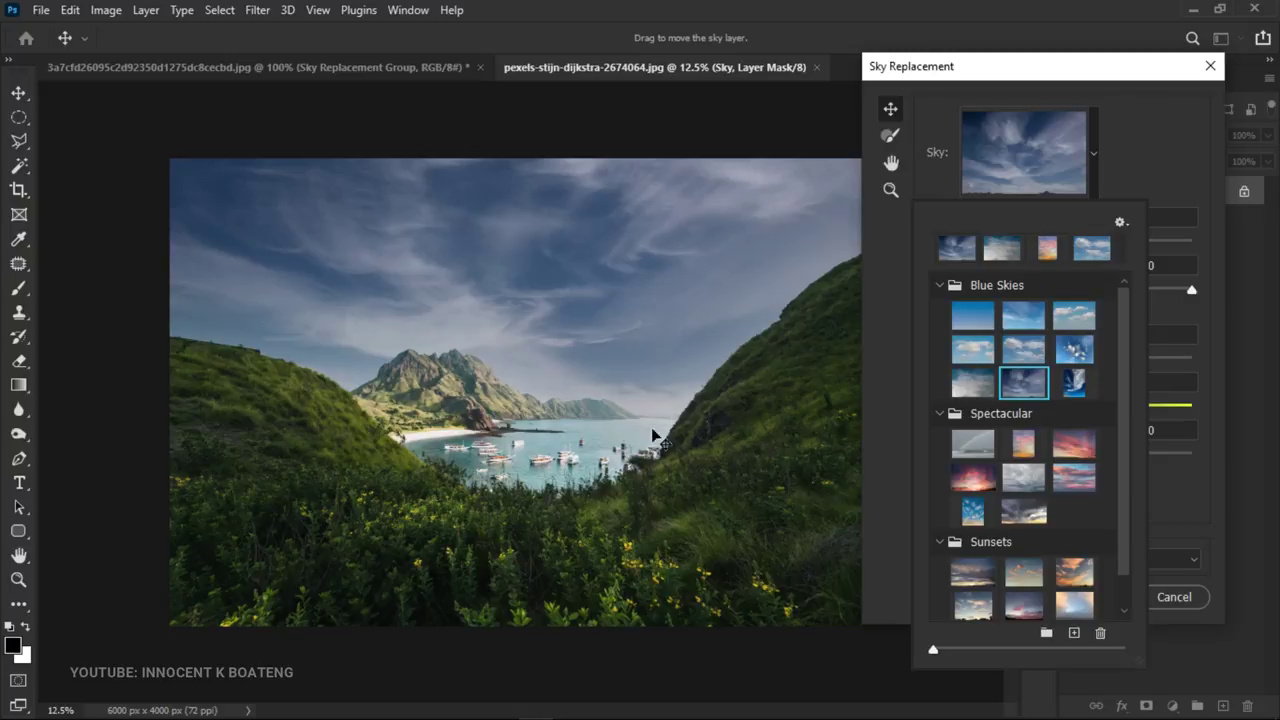
pyautogui.click(1016, 482)
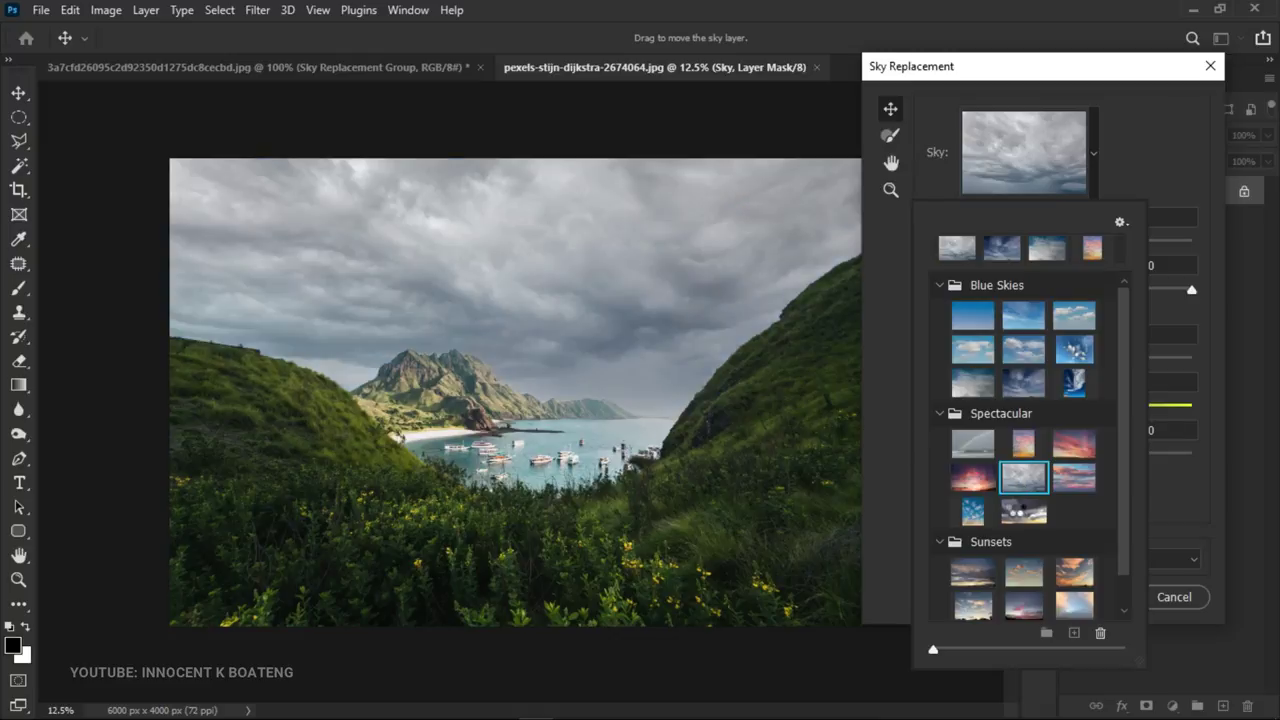
pyautogui.click(1019, 512)
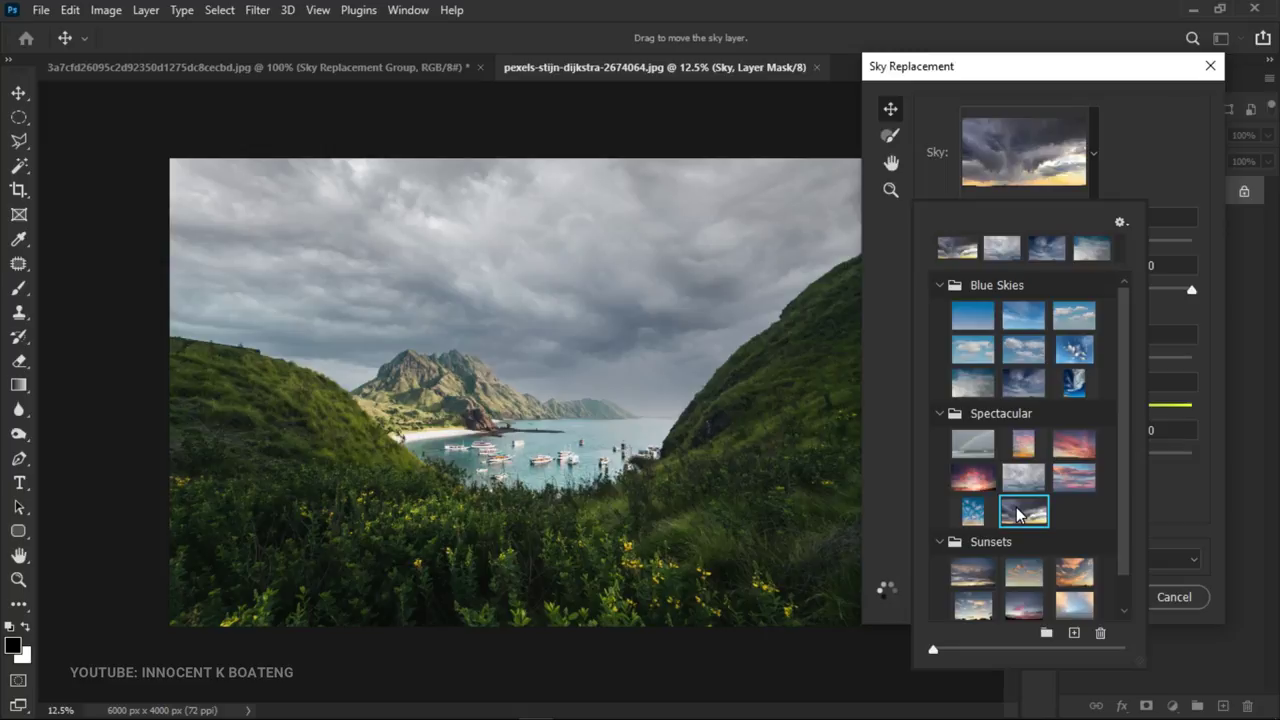
pyautogui.click(1028, 388)
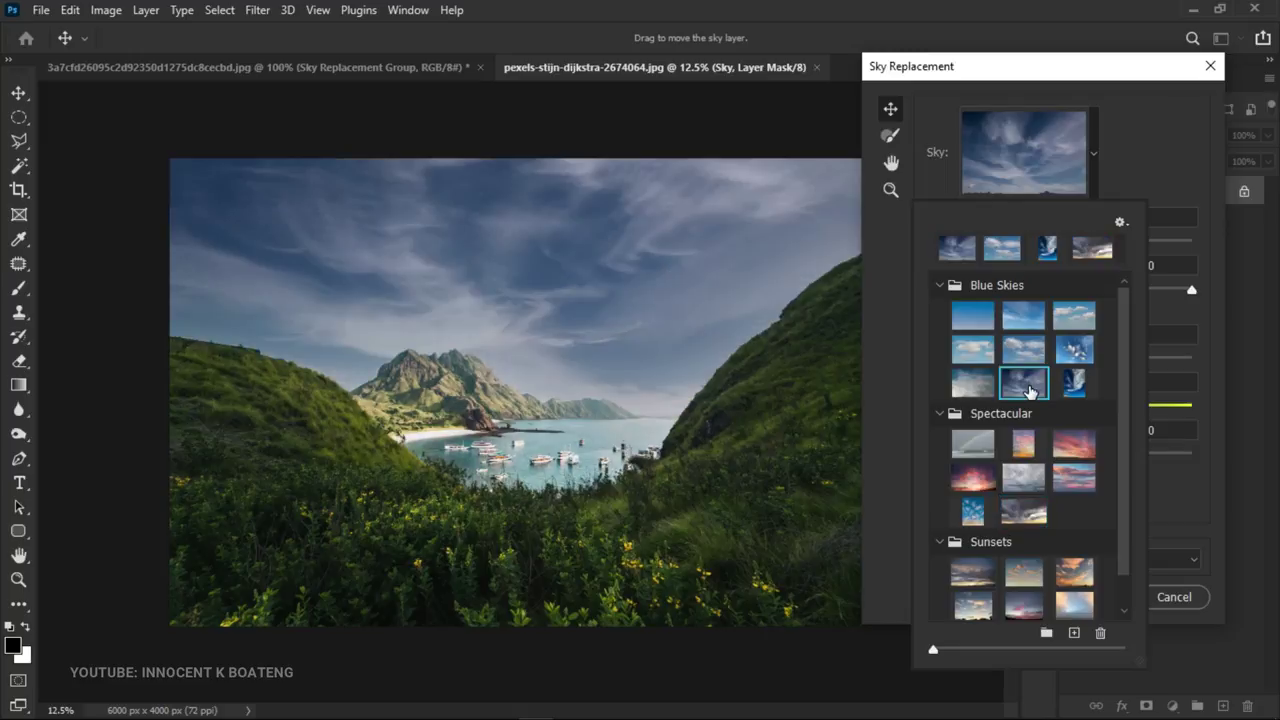
# Raise the new sky's brightness to 39 and apply the replacement as new layers
pyautogui.click(1176, 178)
pyautogui.moveTo(1071, 356); pyautogui.dragTo(1112, 362)
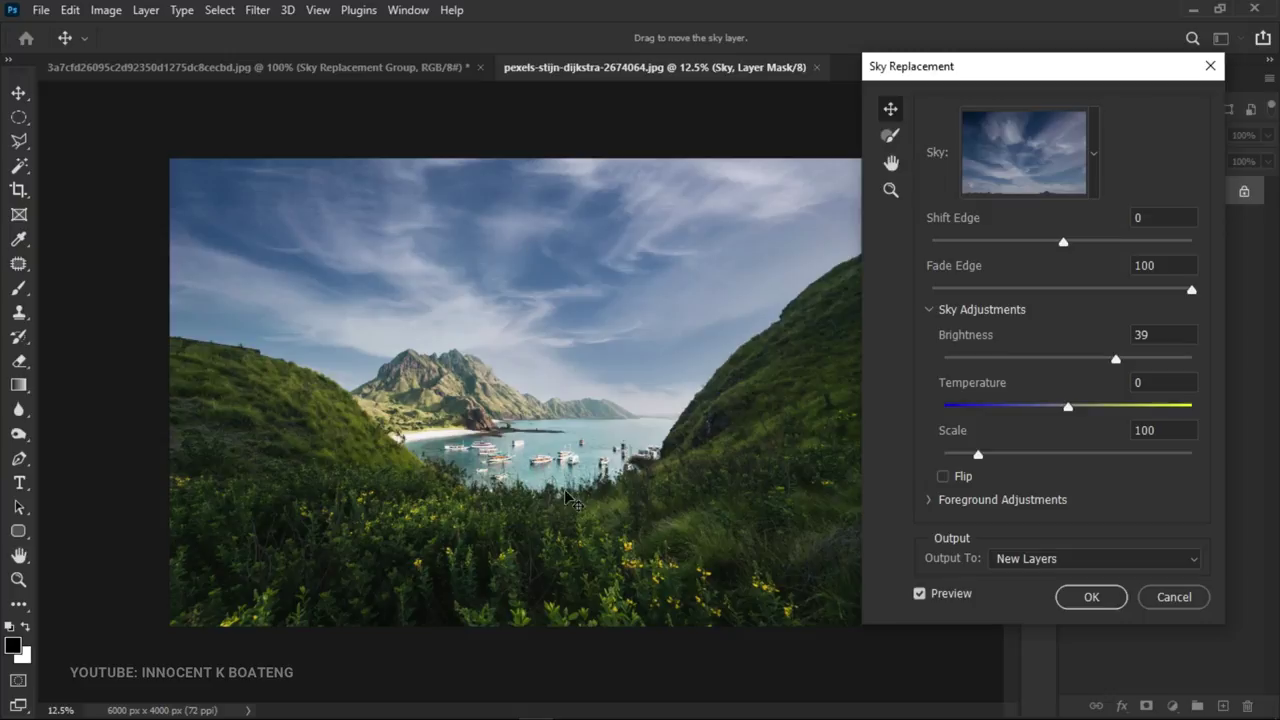
pyautogui.click(1090, 596)
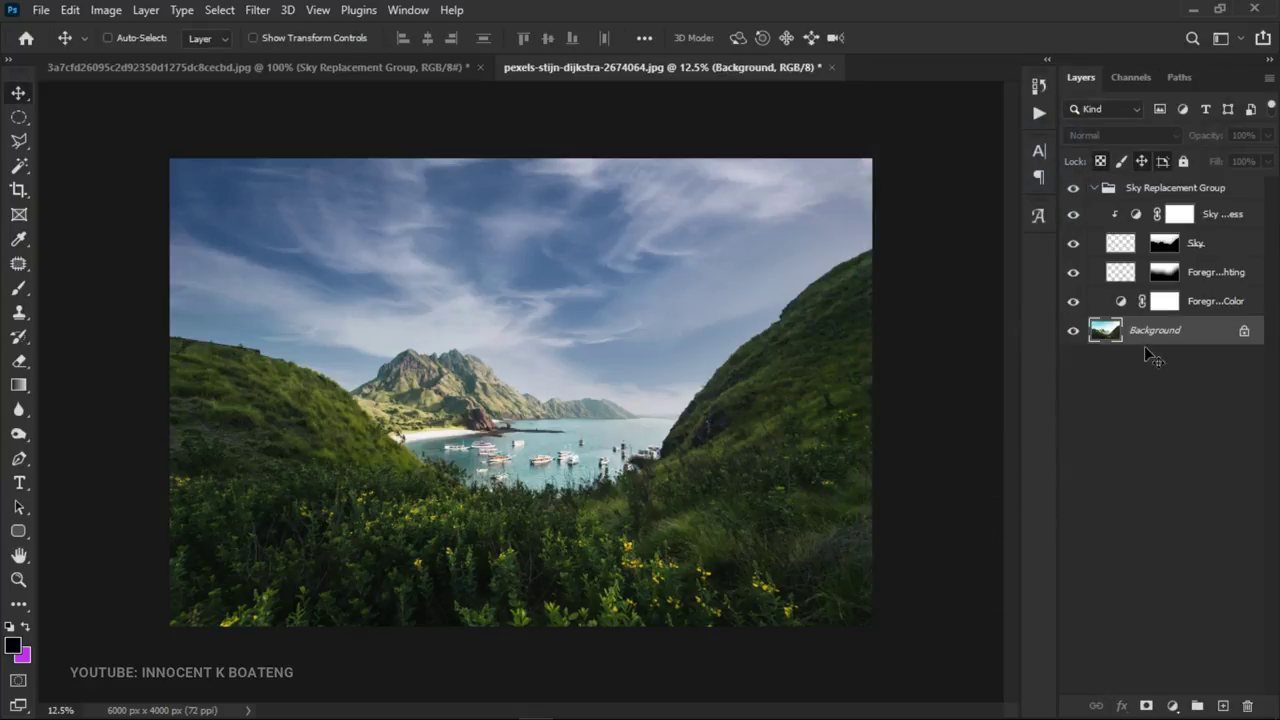
# Check the foreground lighting layer's effect on the landscape by toggling its visibility
pyautogui.click(1075, 273)
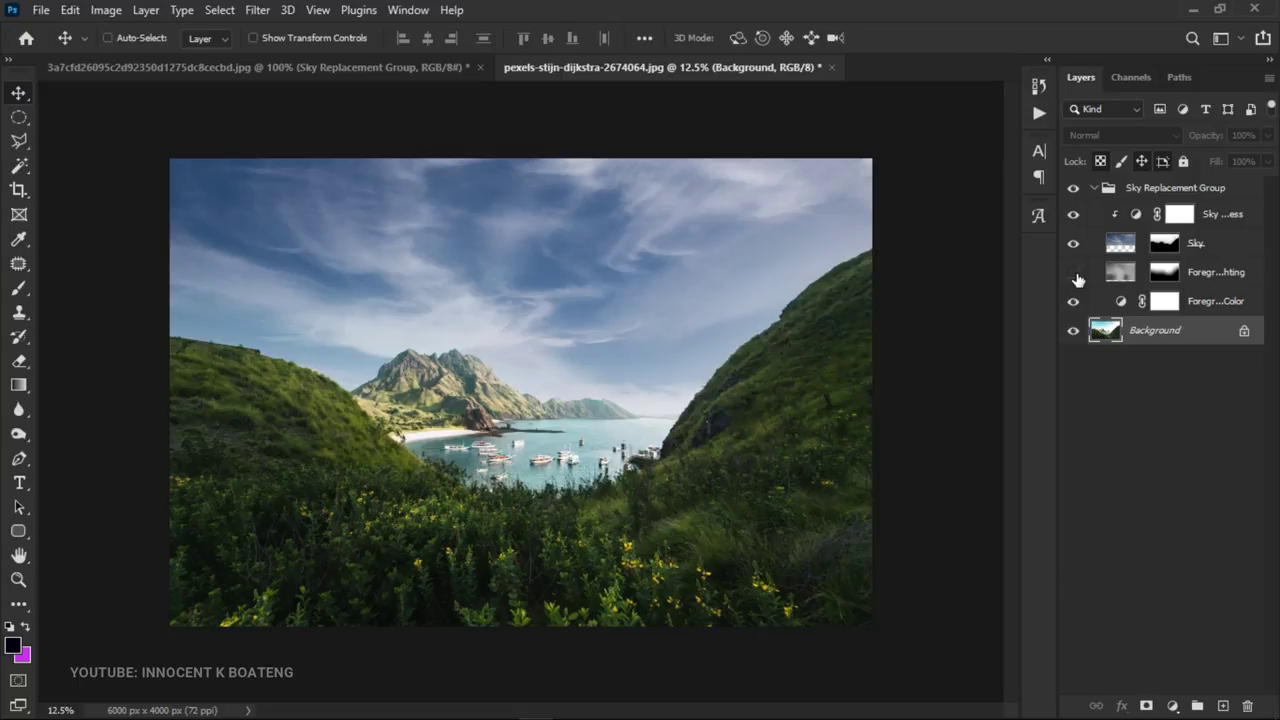
pyautogui.click(1075, 276)
pyautogui.click(1075, 276)
# Inspect the bay and hillside up close with the foreground lighting layer shown and hidden, and leave that layer hidden
pyautogui.press('z')
pyautogui.click(612, 380)
pyautogui.click(700, 412)
pyautogui.click(686, 394)
pyautogui.press('v')
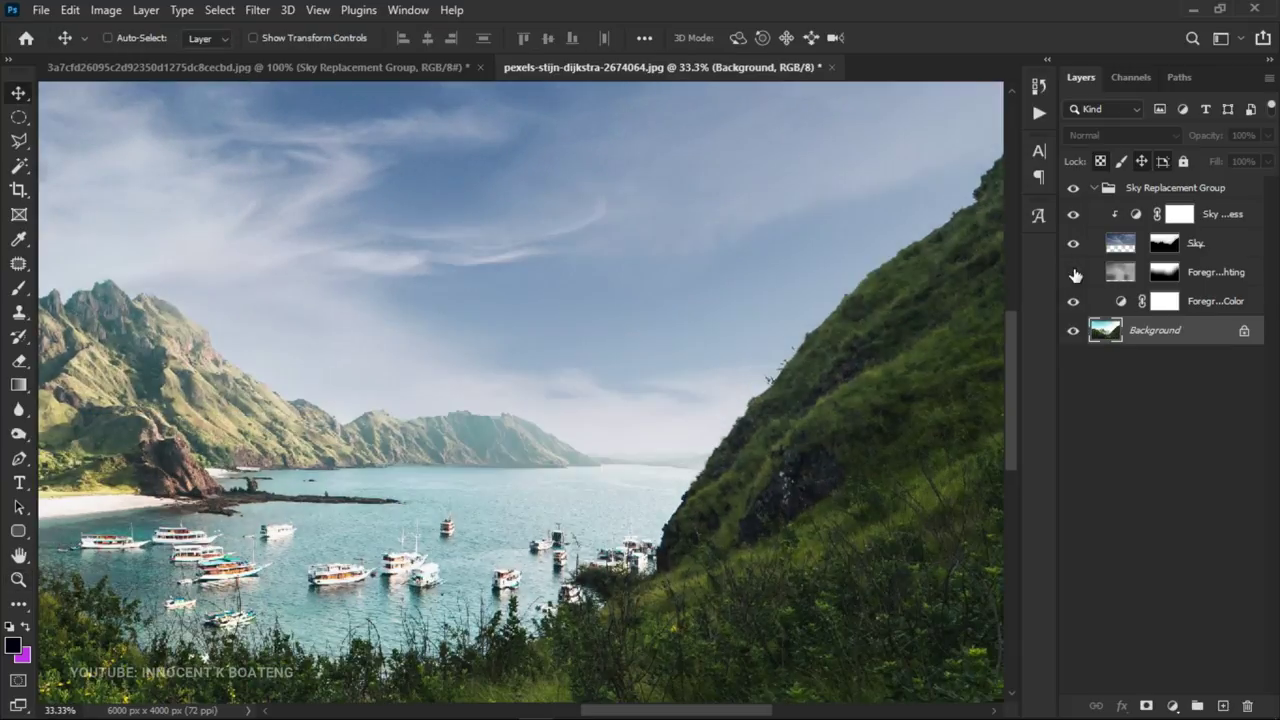
pyautogui.click(1075, 274)
pyautogui.keyDown('alt'); pyautogui.click(762, 300); pyautogui.keyUp('alt')
pyautogui.keyDown('alt'); pyautogui.click(762, 300); pyautogui.keyUp('alt')
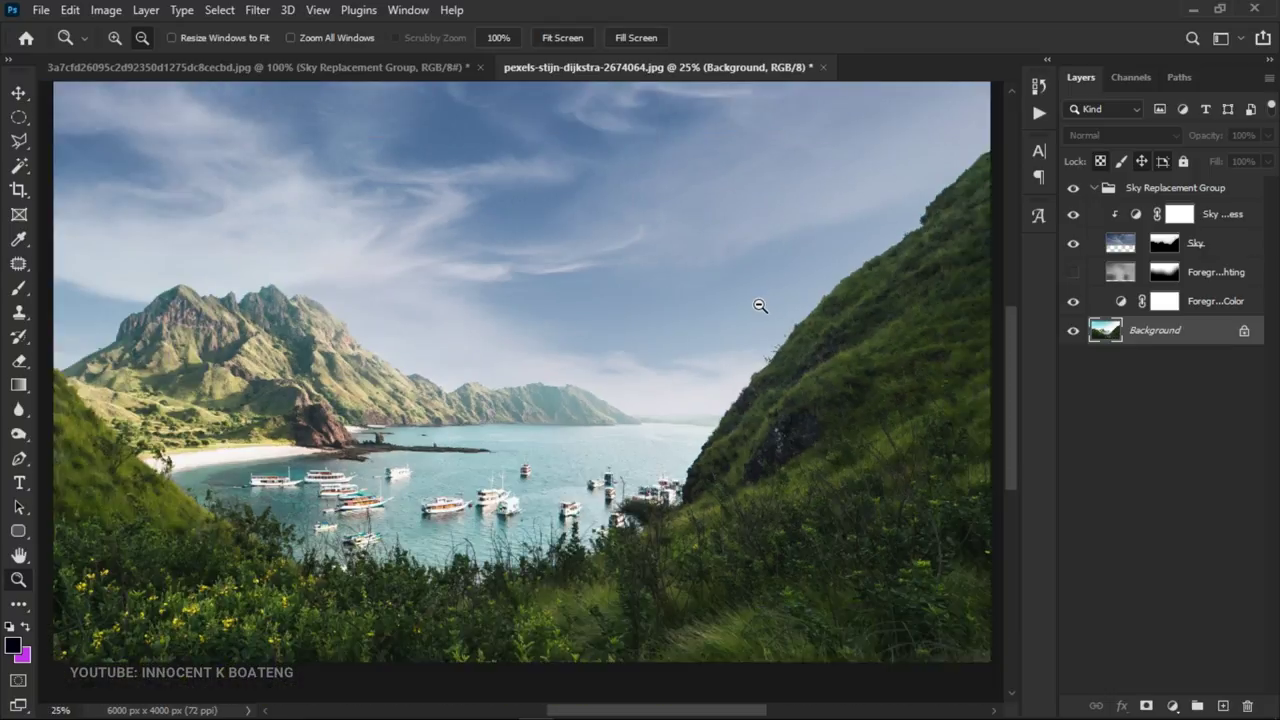
pyautogui.keyDown('alt'); pyautogui.click(760, 306); pyautogui.keyUp('alt')
# Shift the Sky layer's hue to about -17 with Hue/Saturation and compare the landscape before and after the edits
pyautogui.click(1120, 250)
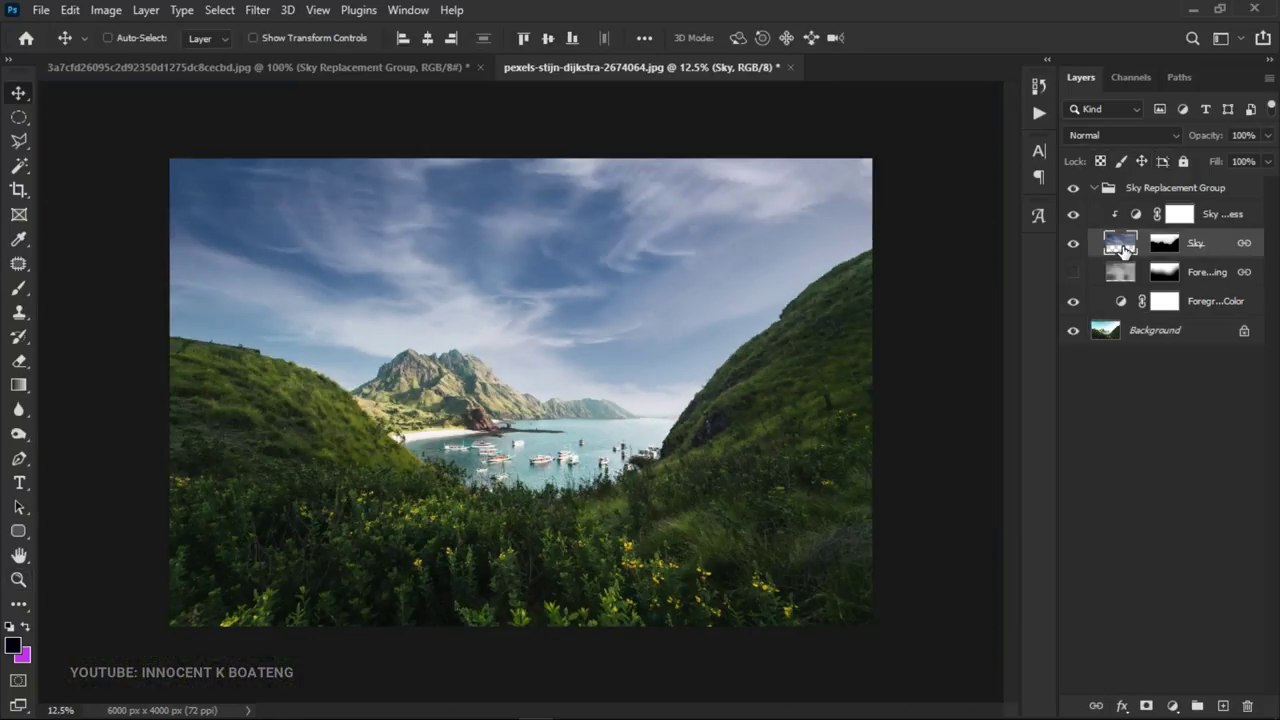
pyautogui.press('ctrl')
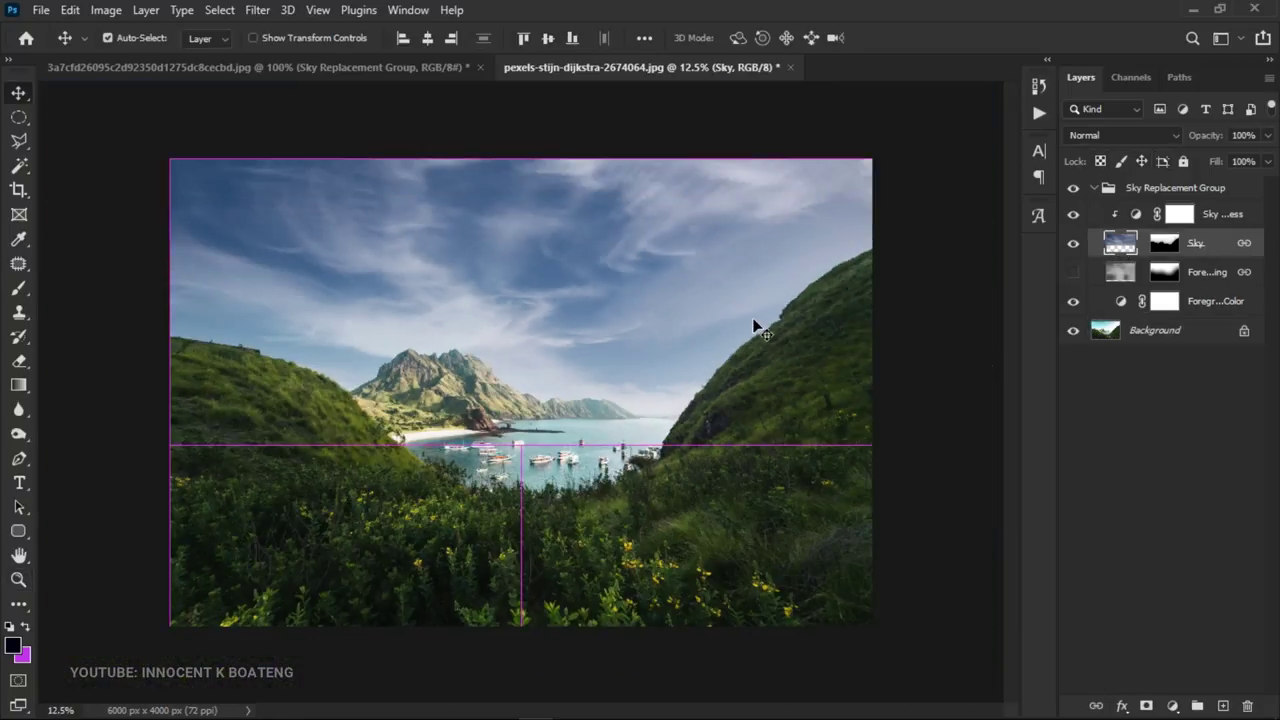
pyautogui.hotkey('ctrl', 'u')
pyautogui.moveTo(952, 252)
pyautogui.mouseDown()
pyautogui.moveTo(980, 251)
pyautogui.moveTo(908, 253)
pyautogui.moveTo(938, 254)
pyautogui.mouseUp()
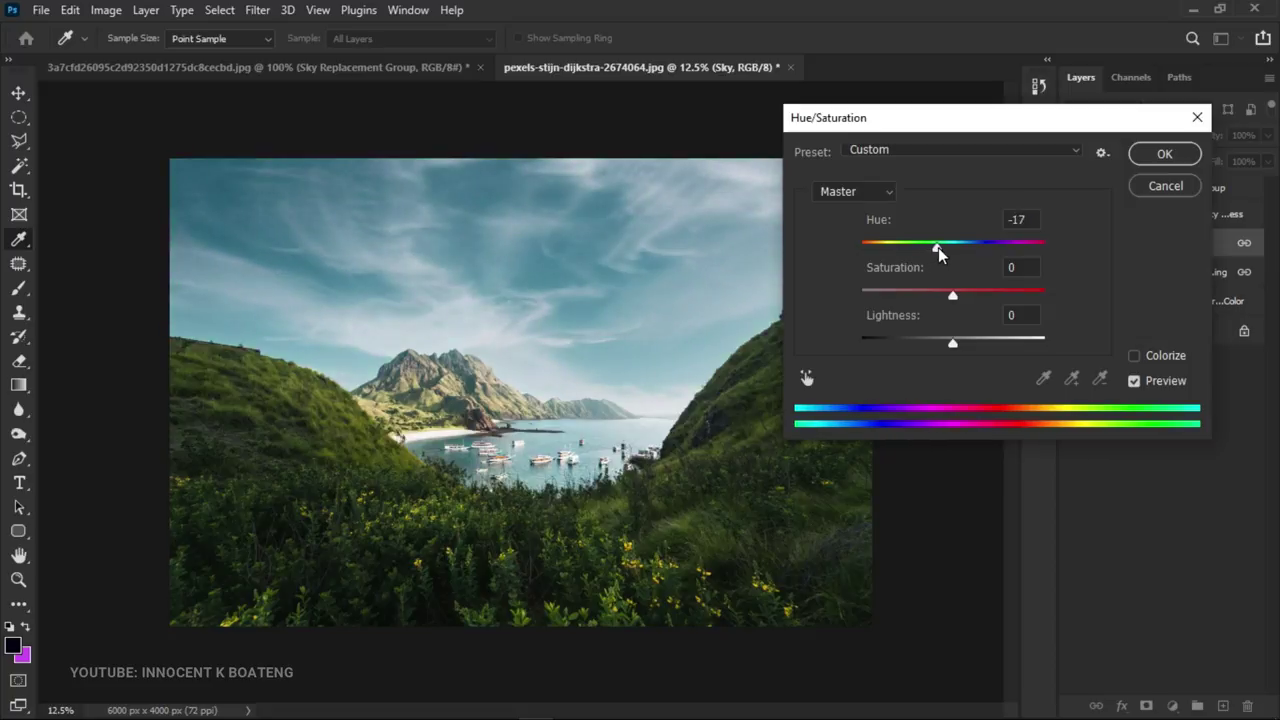
pyautogui.moveTo(938, 253); pyautogui.dragTo(936, 250)
pyautogui.click(1164, 154)
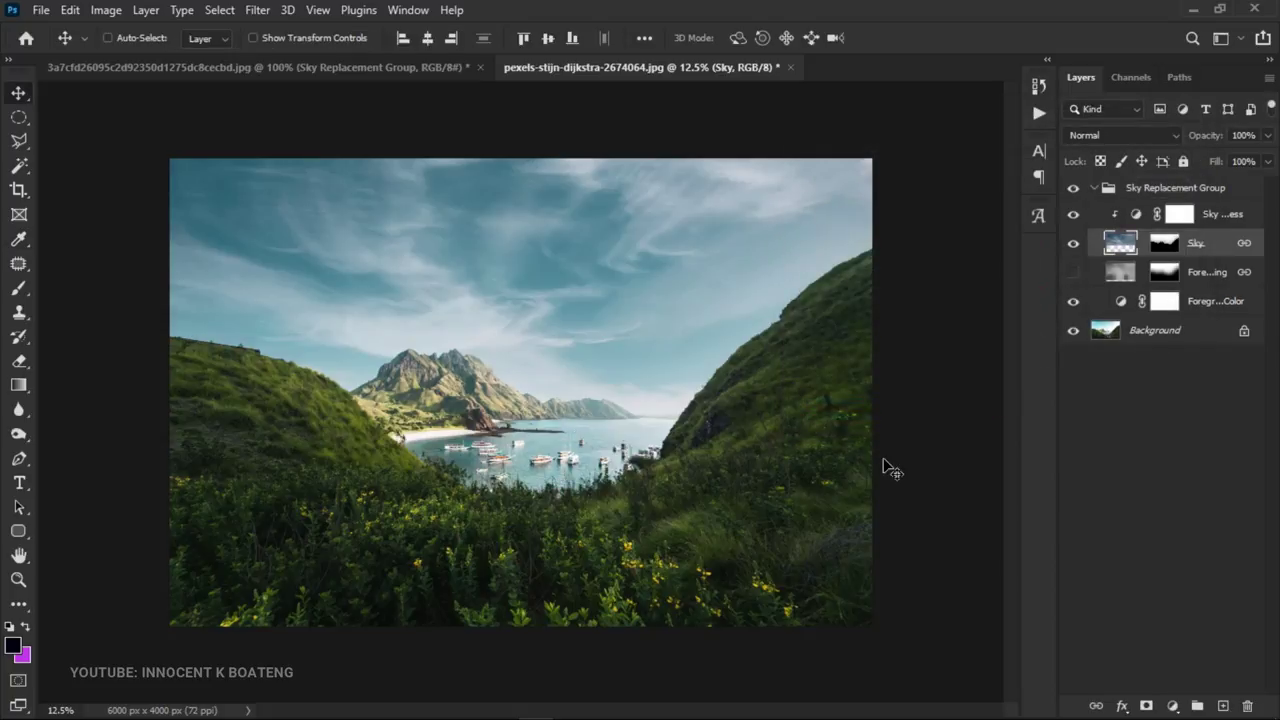
pyautogui.hotkey('ctrl', 'shift', 'z')
pyautogui.click(1072, 329)
# Open IMG_2185 from the Sky Replacement folder in Photoshop and look over the lake, its trees and the reflections
pyautogui.click(1192, 9)
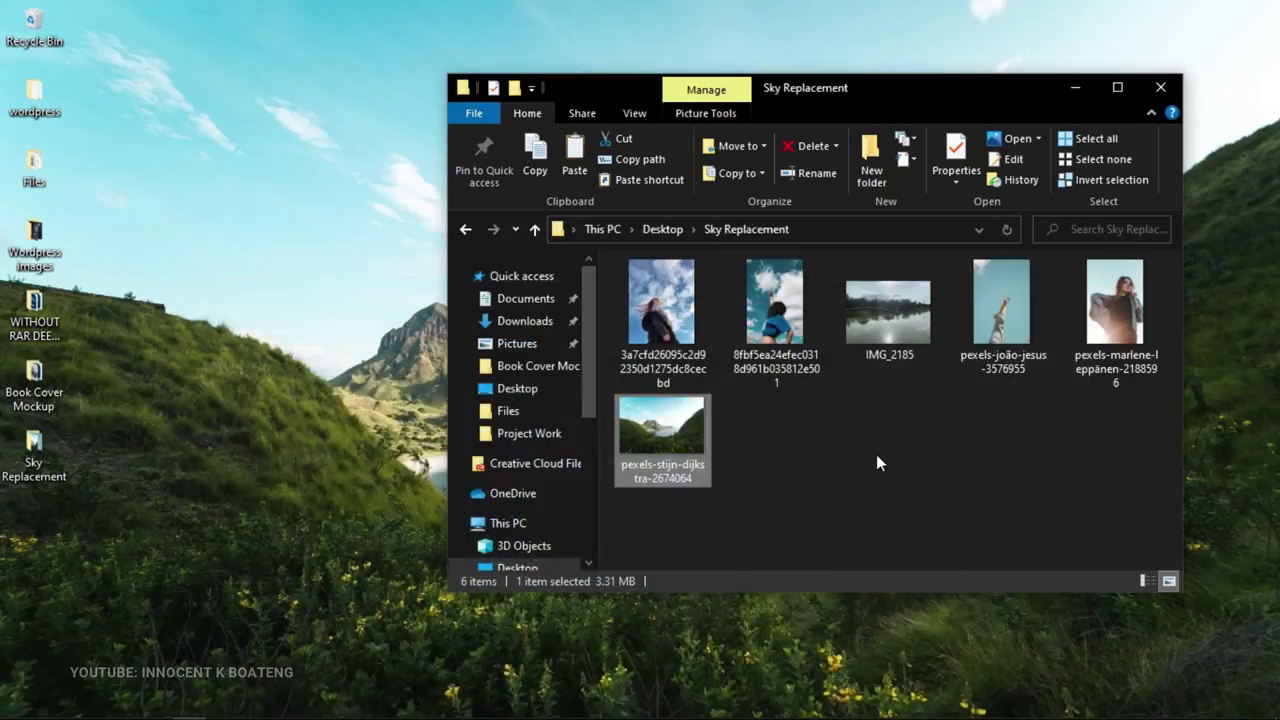
pyautogui.click(889, 319)
pyautogui.moveTo(889, 319); pyautogui.dragTo(1136, 462)
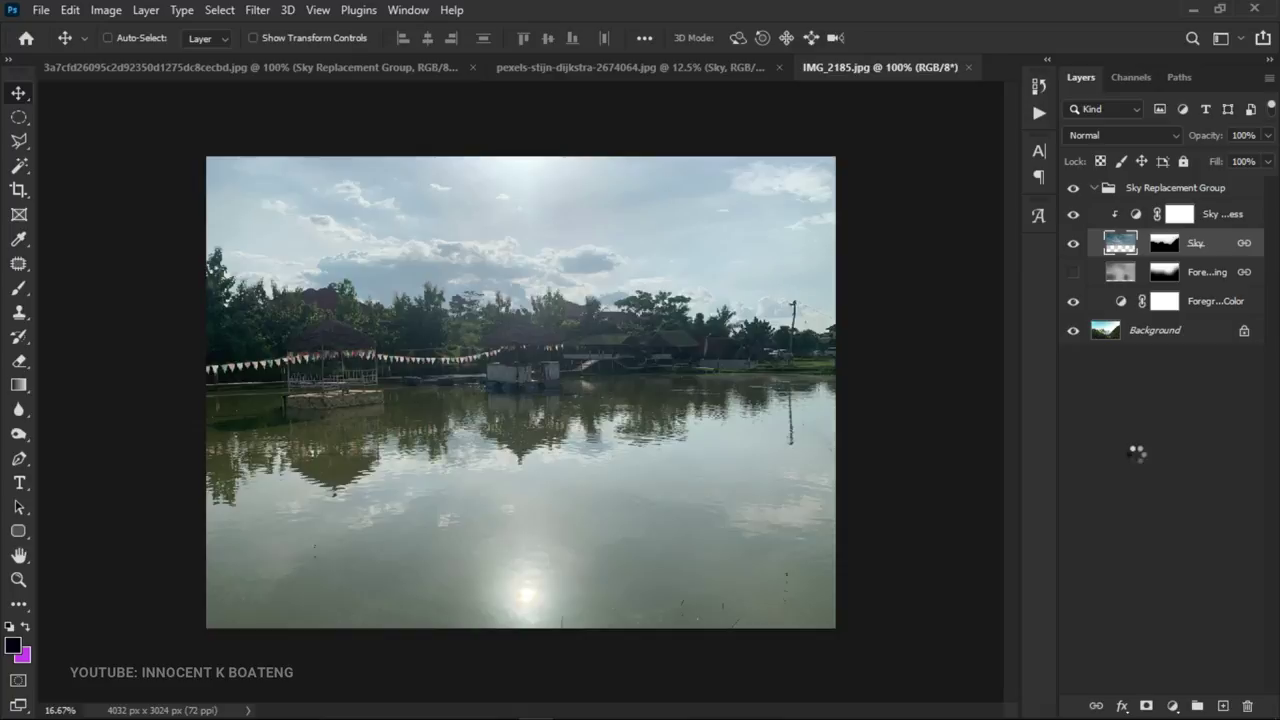
pyautogui.keyDown('ctrl'); pyautogui.click(648, 385); pyautogui.keyUp('ctrl')
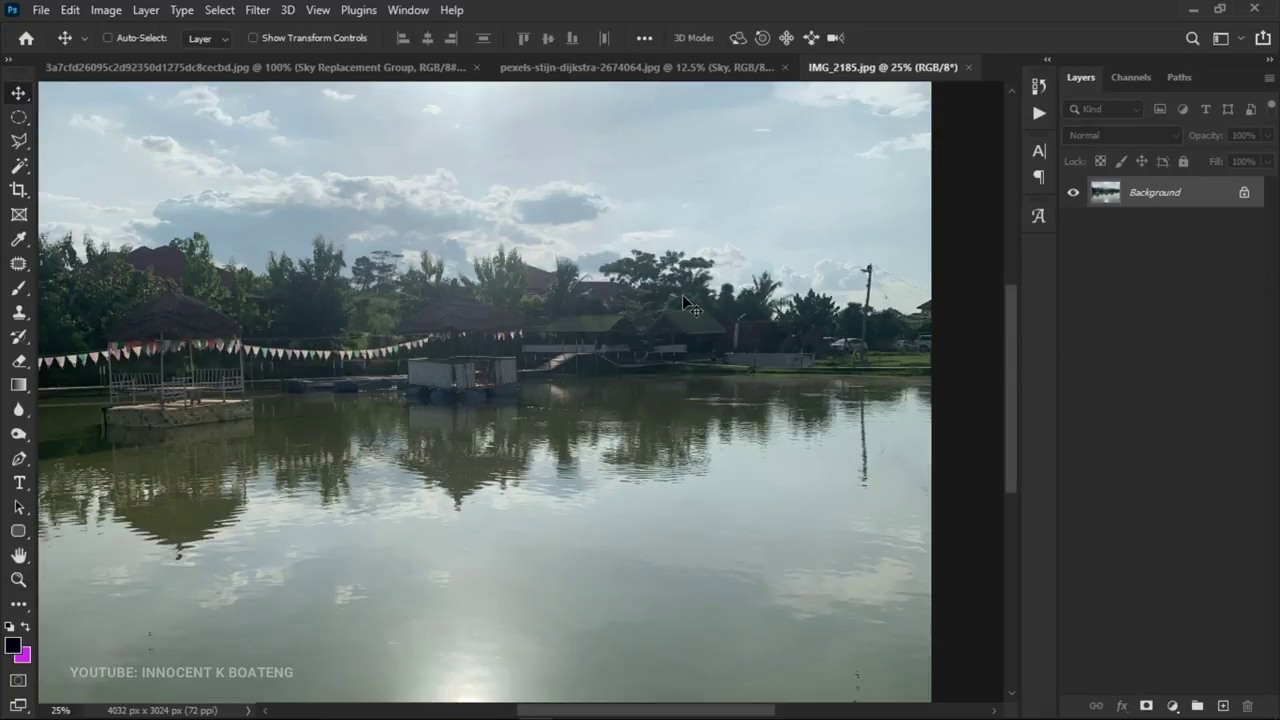
pyautogui.press('z')
pyautogui.moveTo(692, 305); pyautogui.dragTo(737, 380)
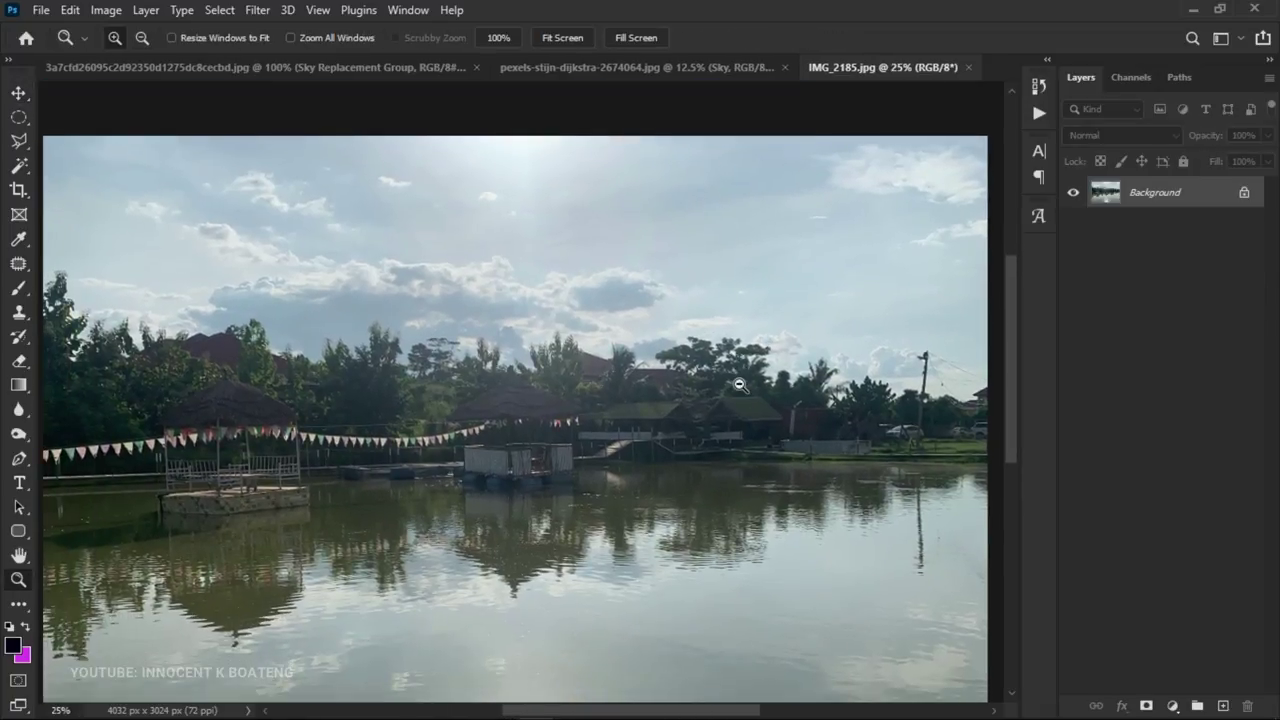
pyautogui.keyDown('alt'); pyautogui.click(740, 385); pyautogui.keyUp('alt')
pyautogui.press('v')
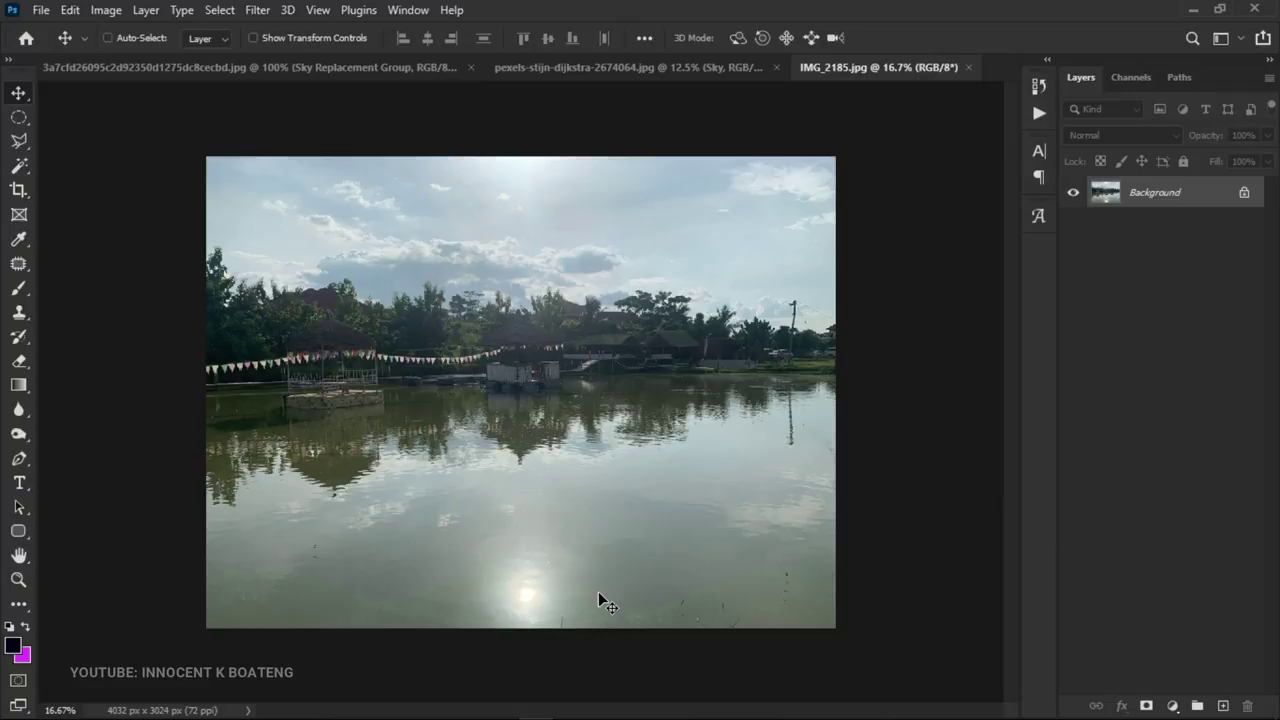
pyautogui.press('z')
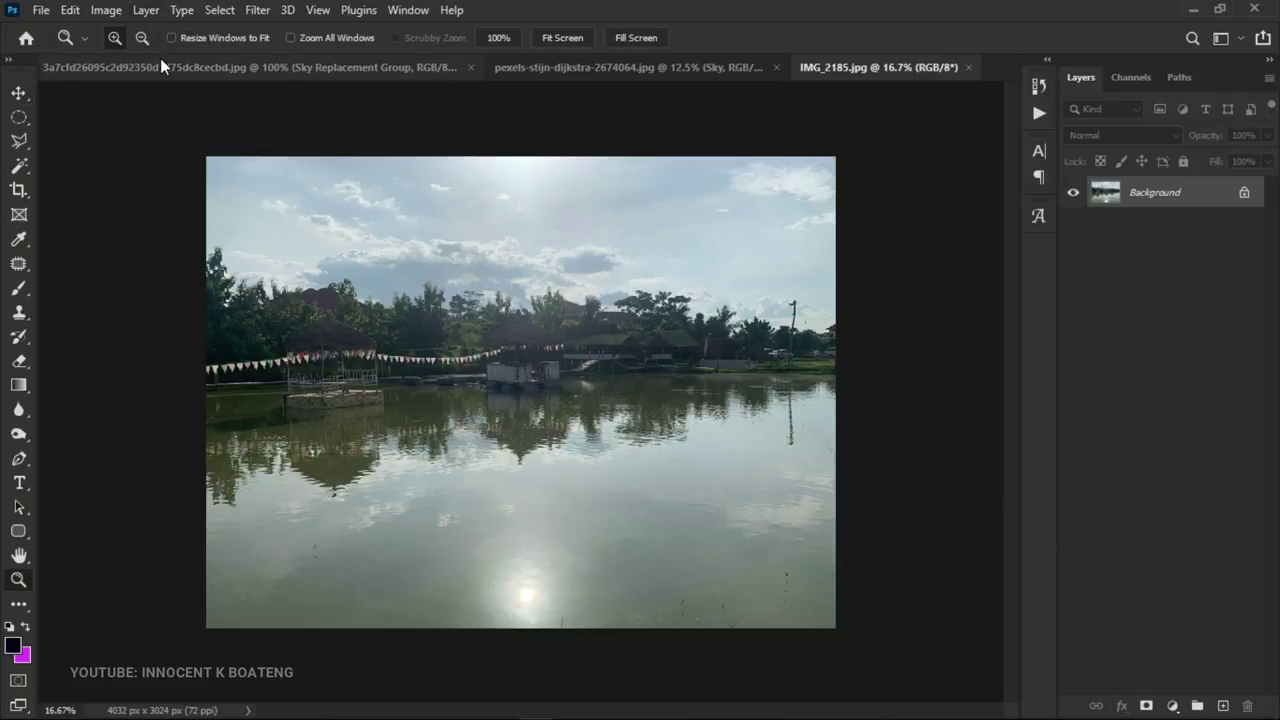
# Try several Blue Skies presets on the lake photo with Sky Replacement and discard the replacement
pyautogui.click(70, 10)
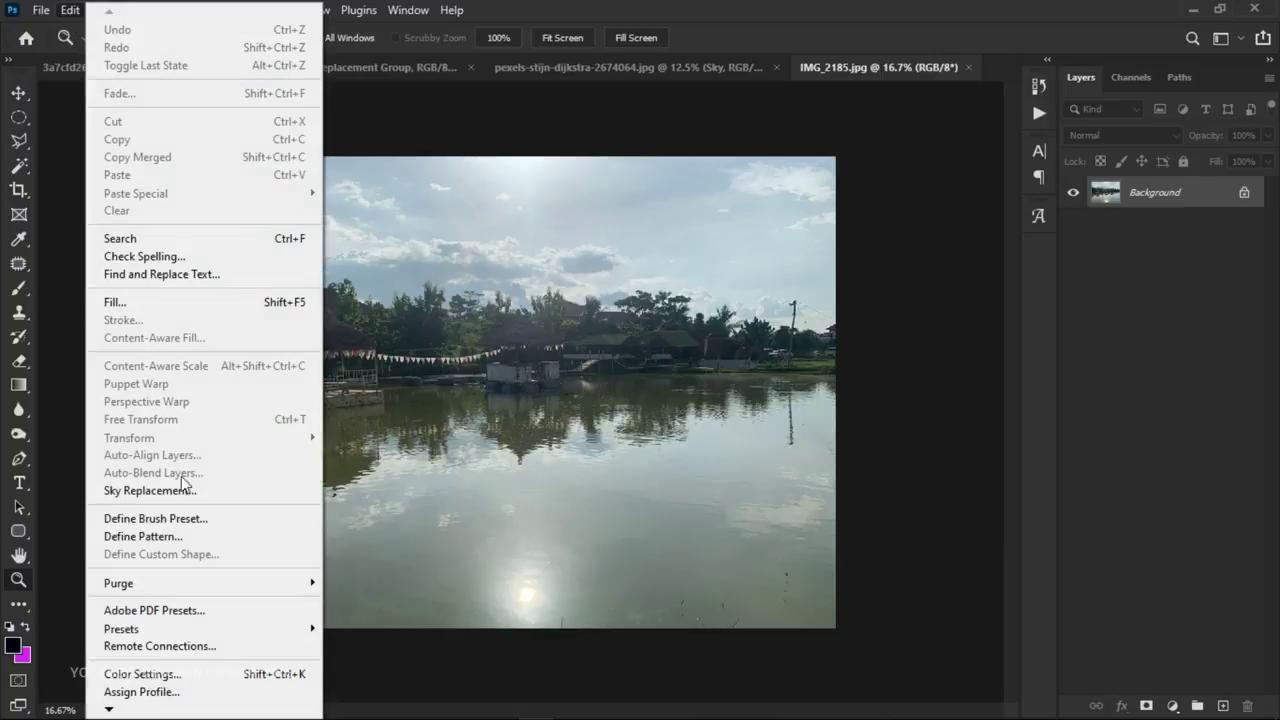
pyautogui.click(176, 488)
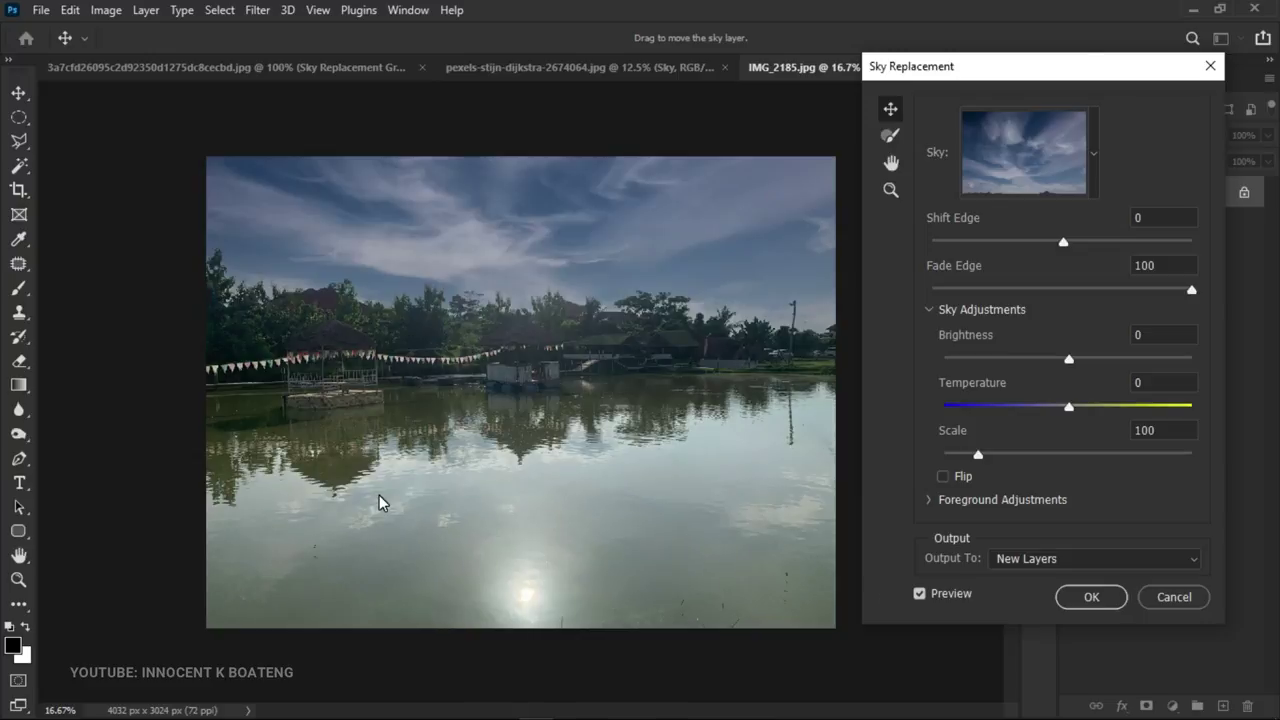
pyautogui.click(1093, 154)
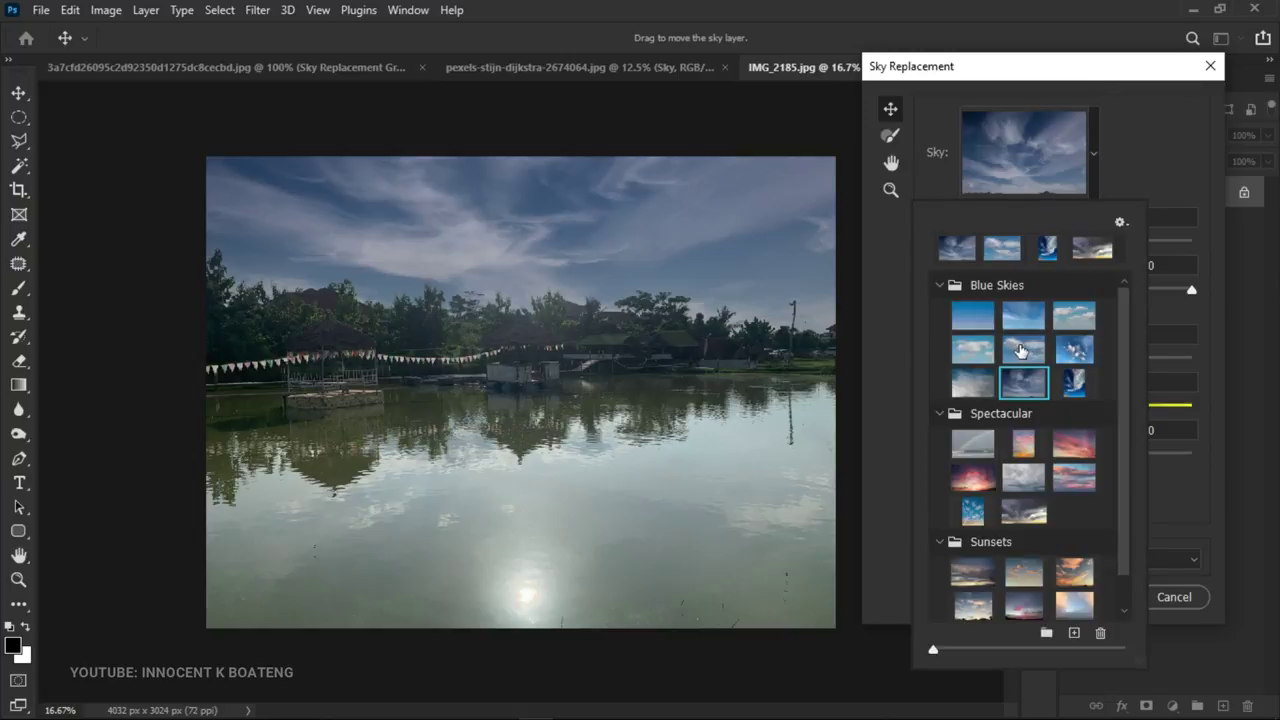
pyautogui.click(1022, 327)
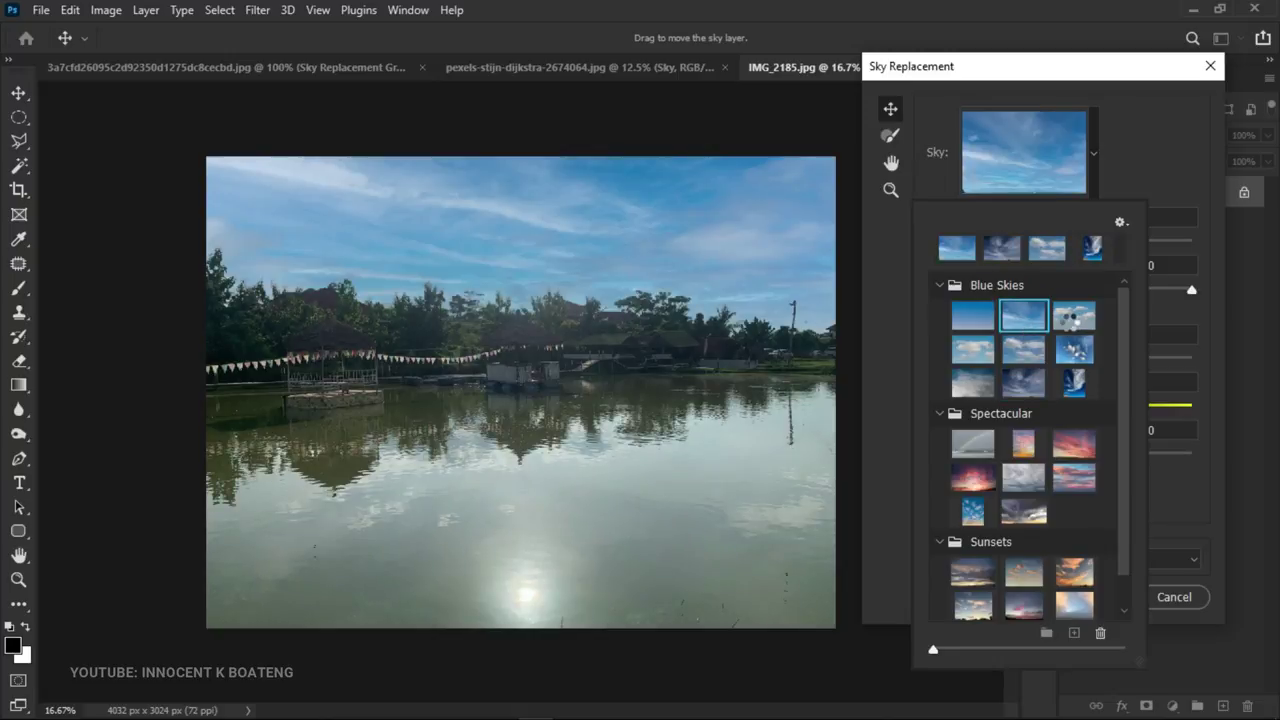
pyautogui.click(1069, 322)
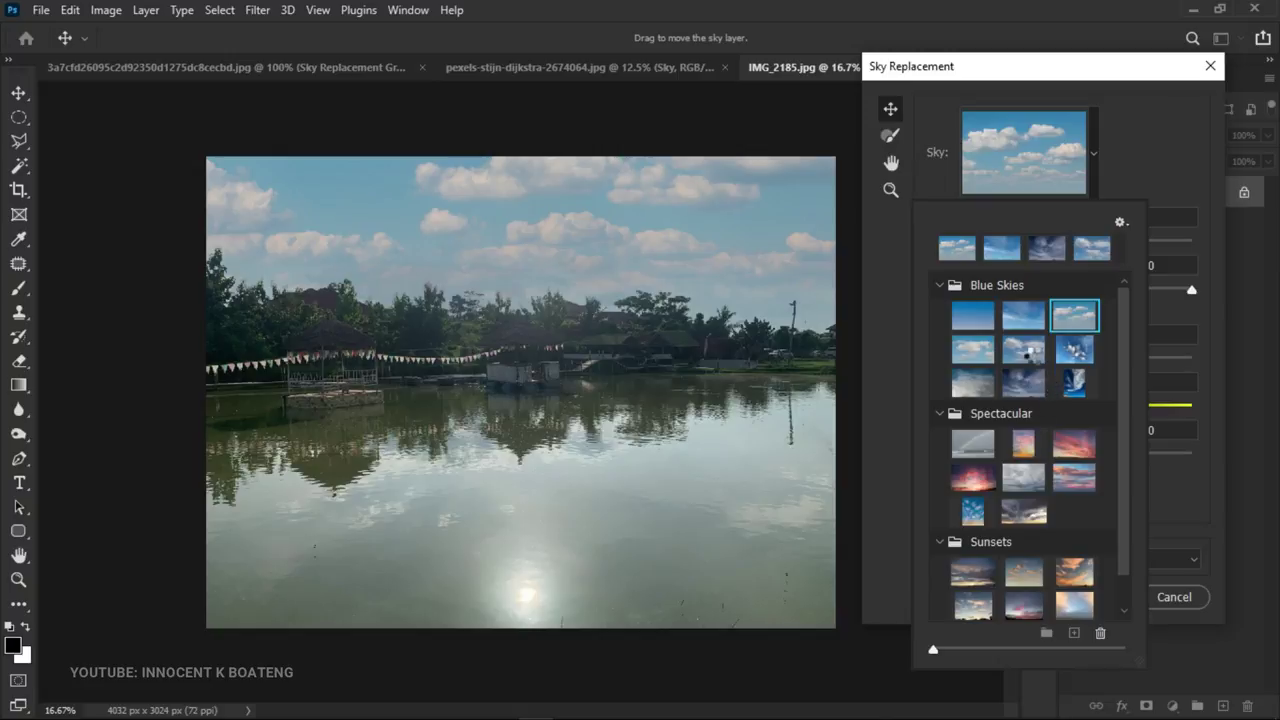
pyautogui.click(1148, 159)
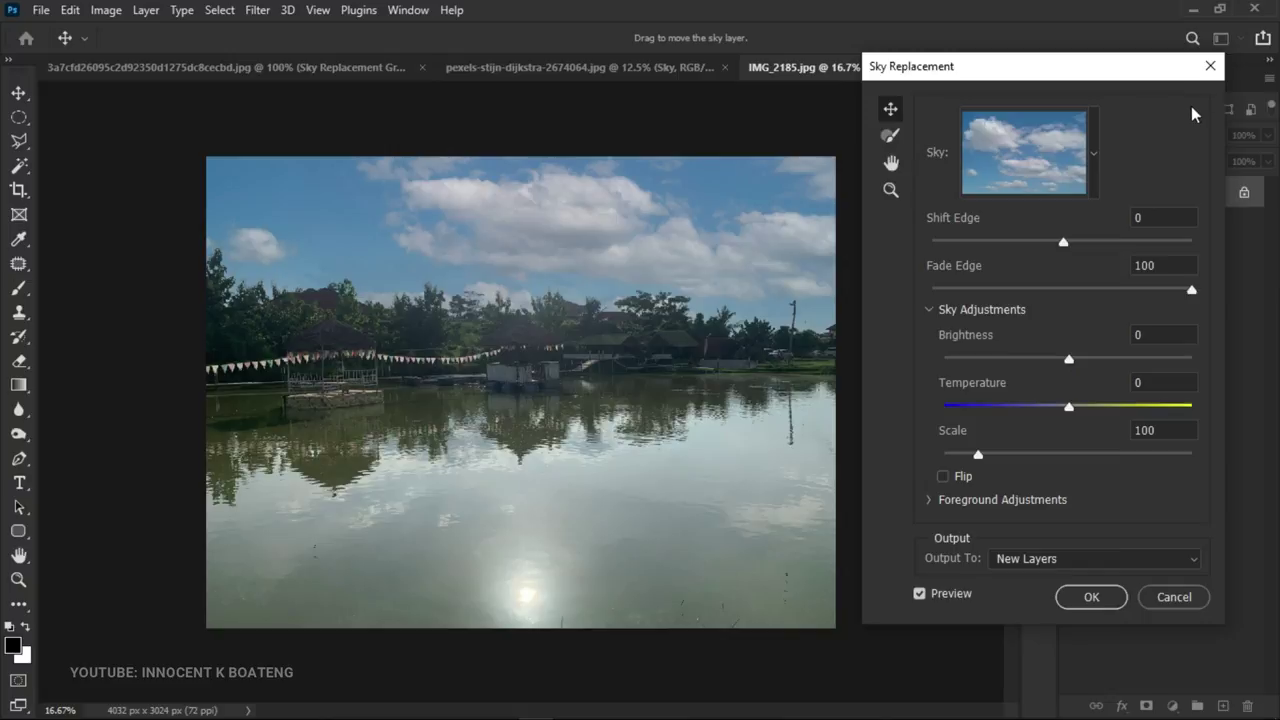
pyautogui.click(1174, 597)
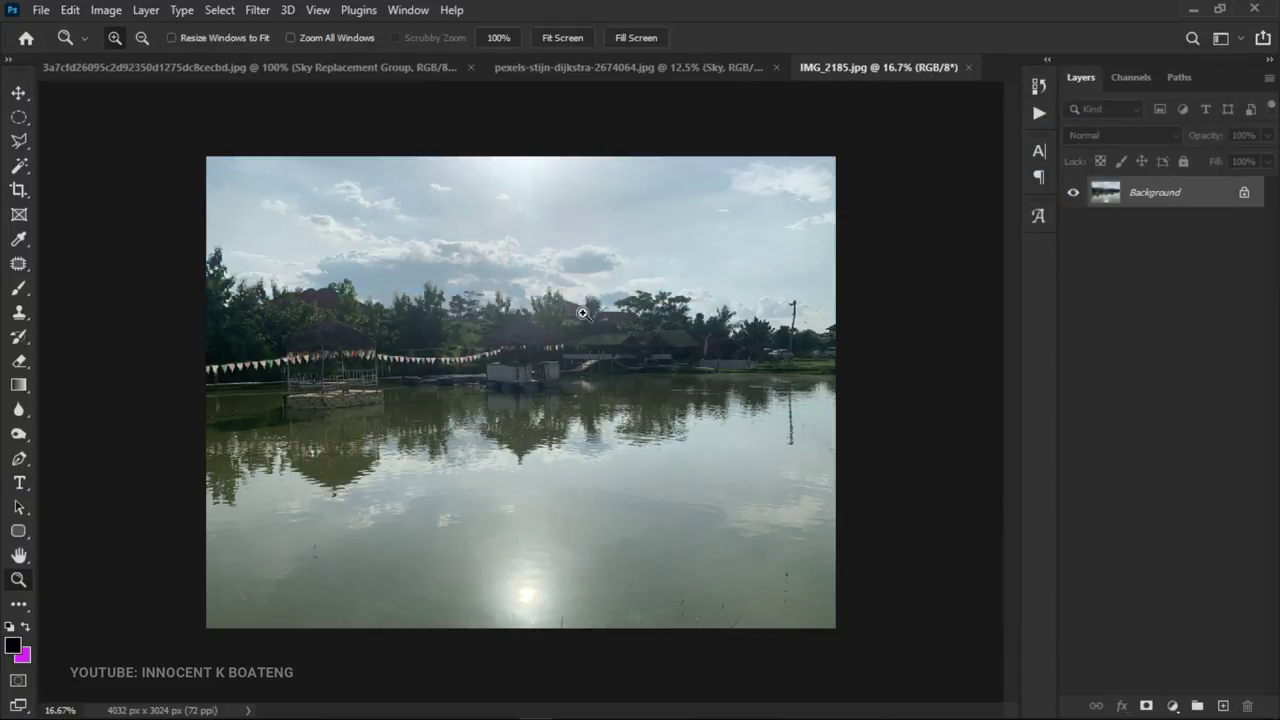
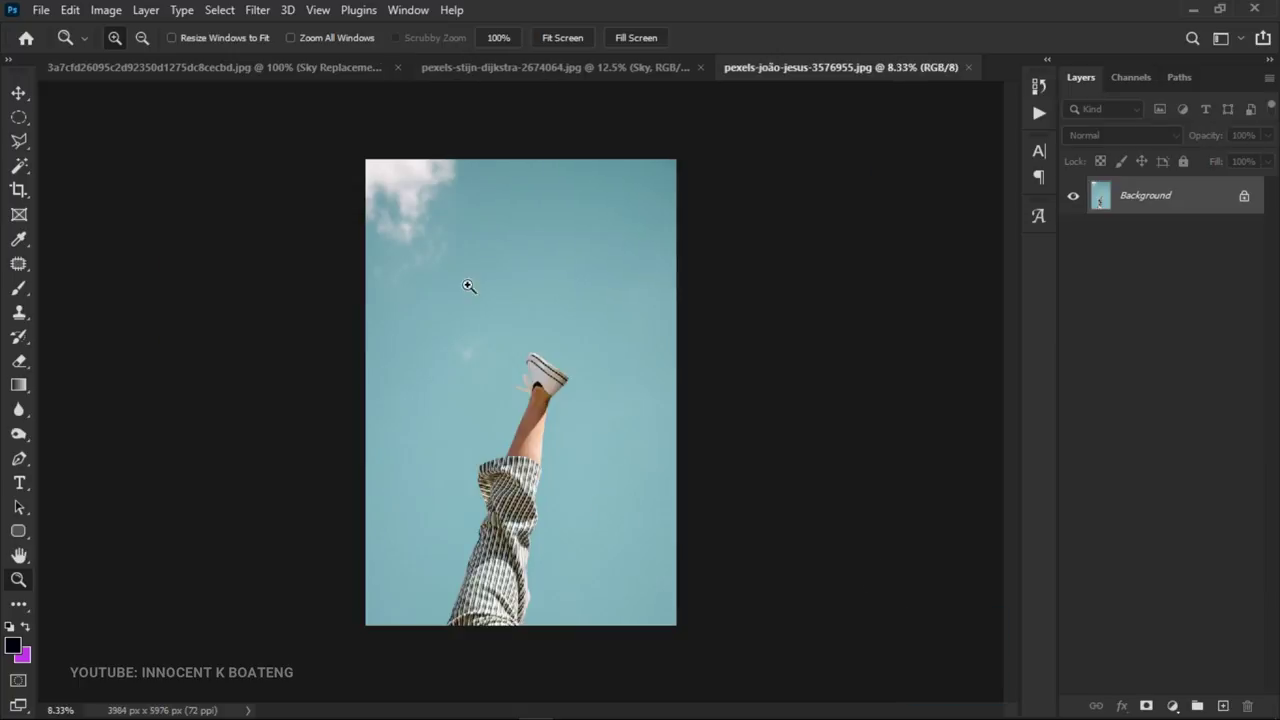
# Start Sky Replacement on the raised-leg photo and try sky presets from the Blue Skies, Spectacular and Sunsets groups
pyautogui.click(72, 12)
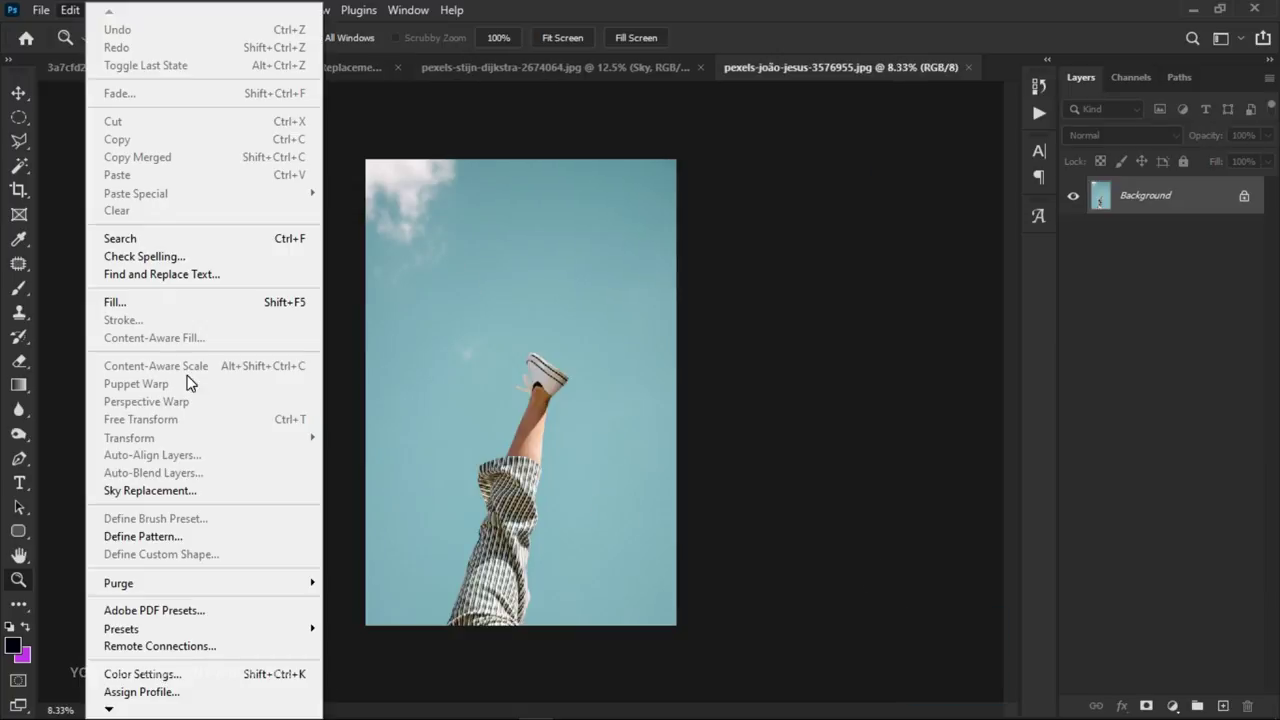
pyautogui.click(178, 491)
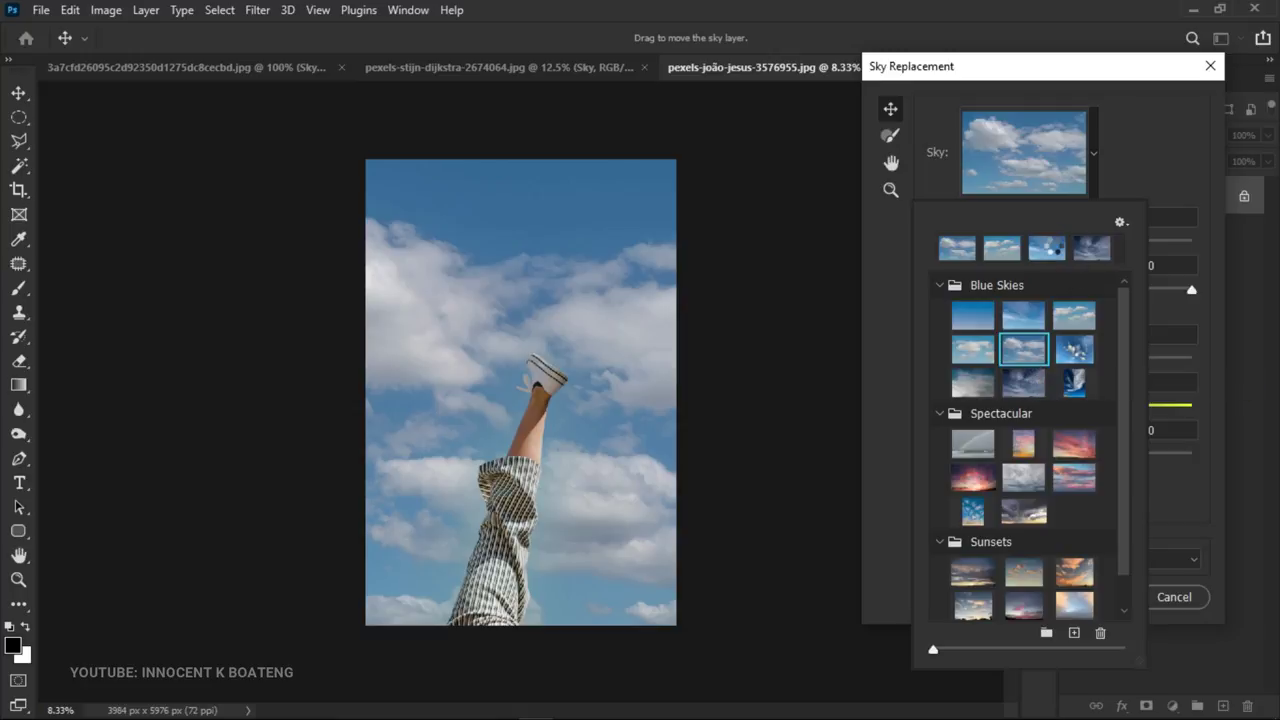
pyautogui.click(1049, 247)
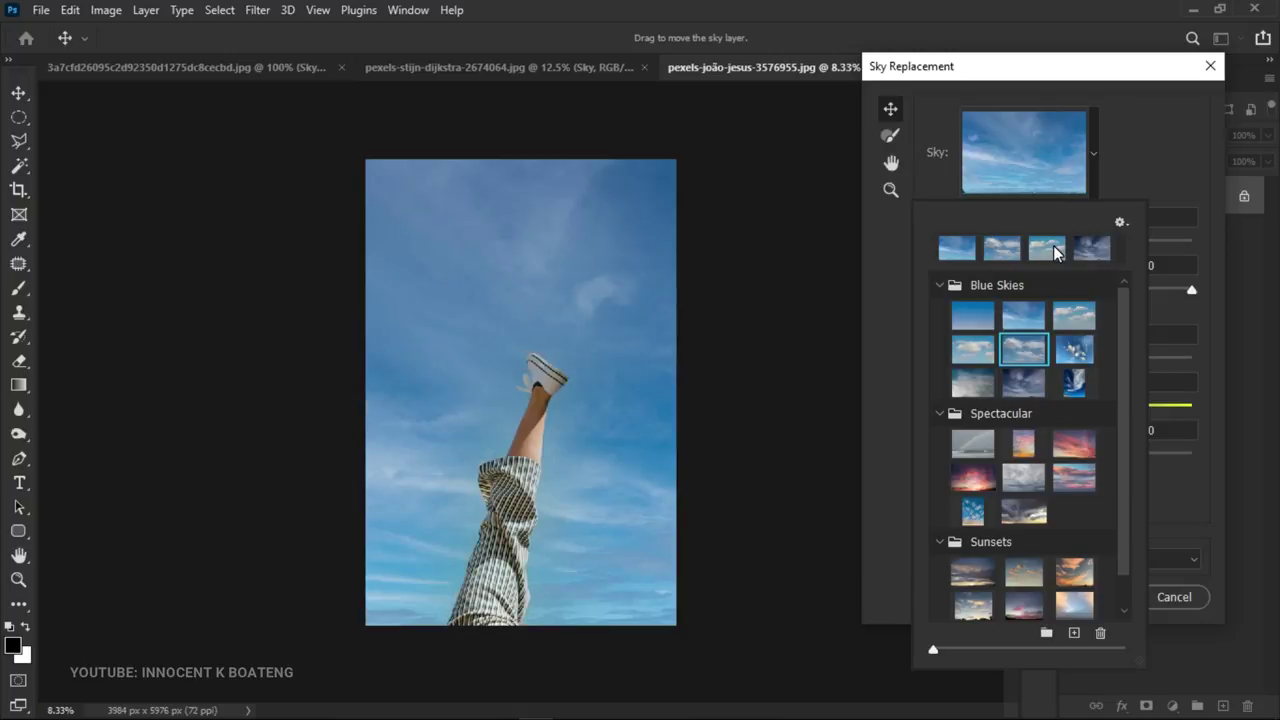
pyautogui.click(1020, 446)
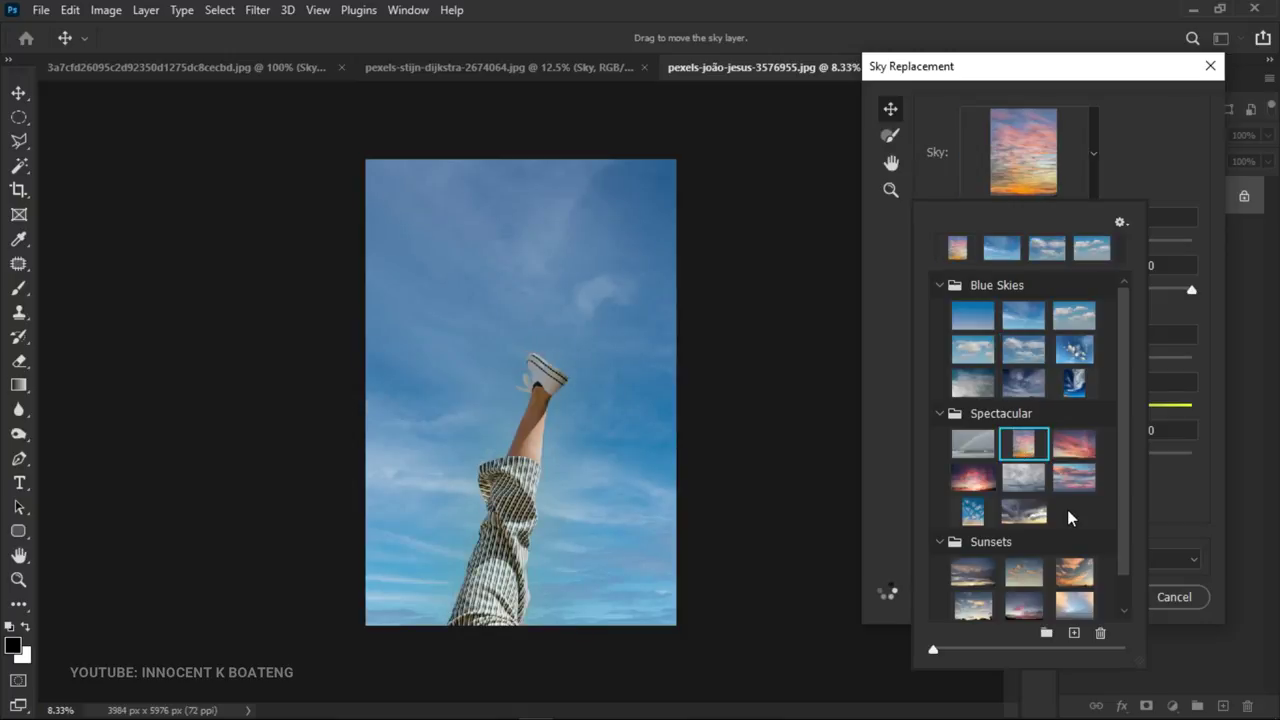
pyautogui.click(1075, 606)
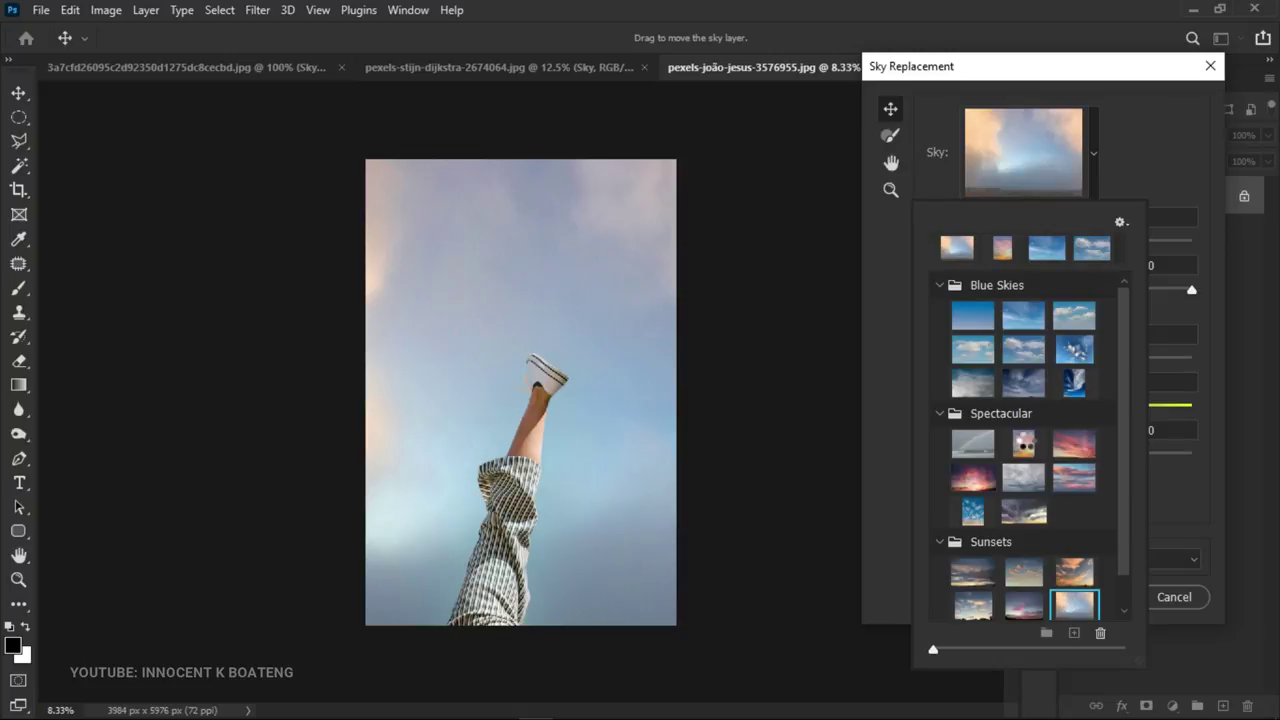
# Replace the sky with the pink-and-orange streaked clouds preset from the Spectacular group, output to New Layers
pyautogui.click(1029, 447)
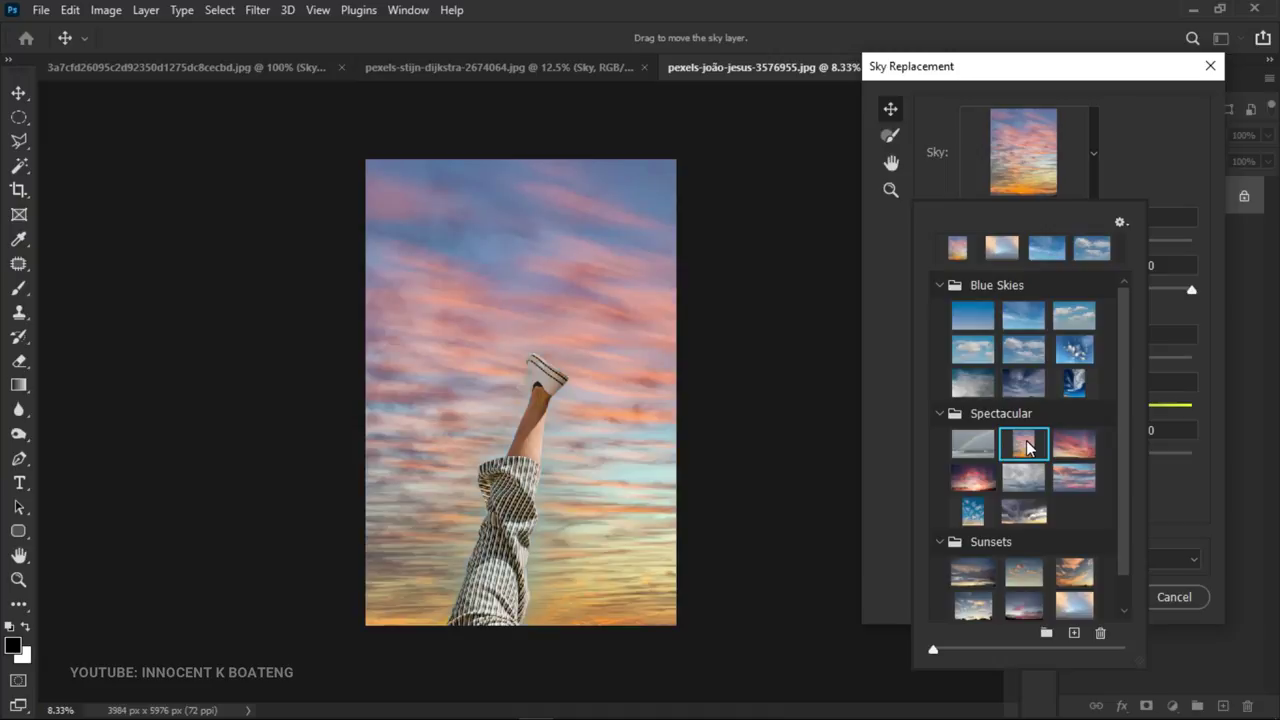
pyautogui.click(1162, 120)
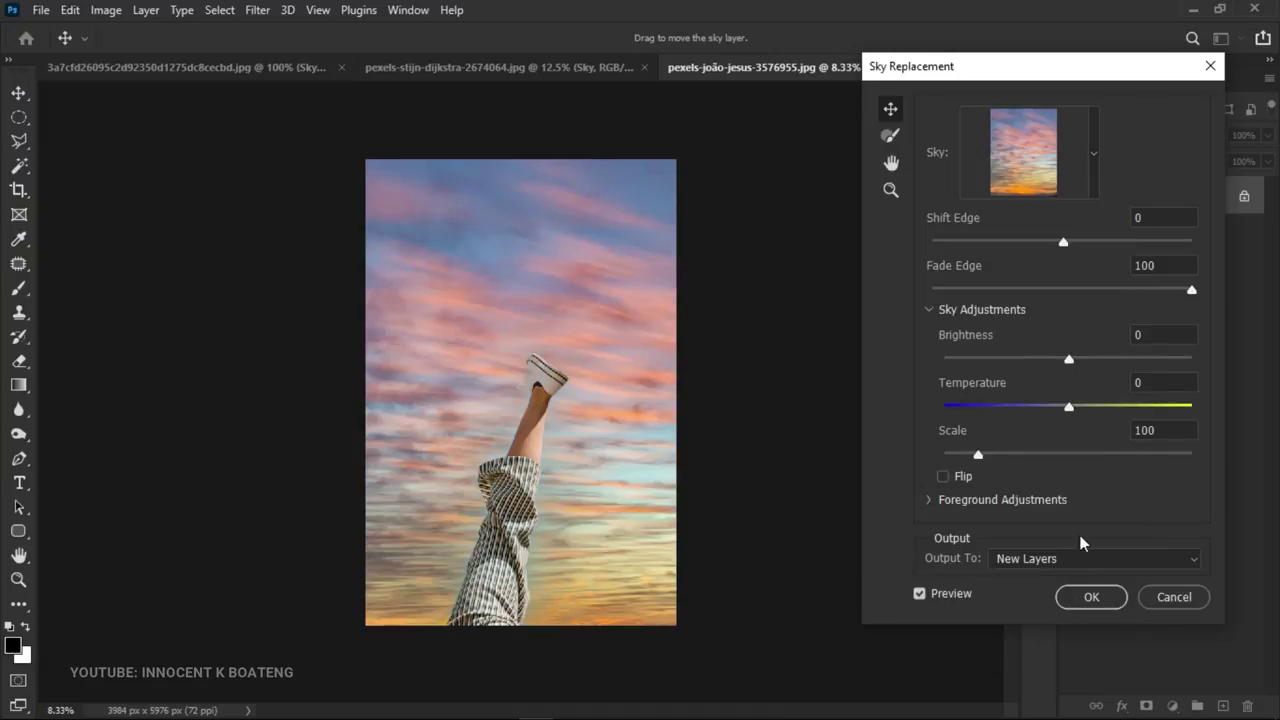
pyautogui.click(1092, 597)
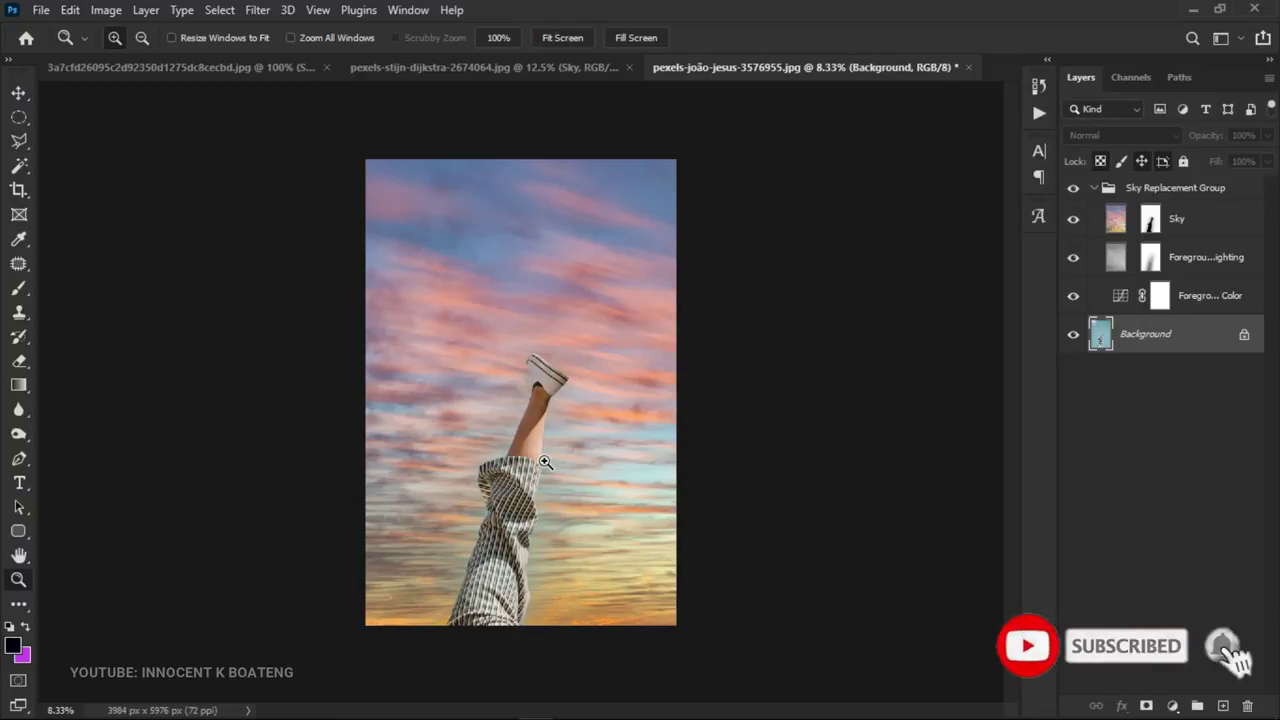
# Inspect the leg's edges against the new sky up close and as a whole, and return to the bay landscape photo
pyautogui.click(567, 488)
pyautogui.rightClick(548, 455)
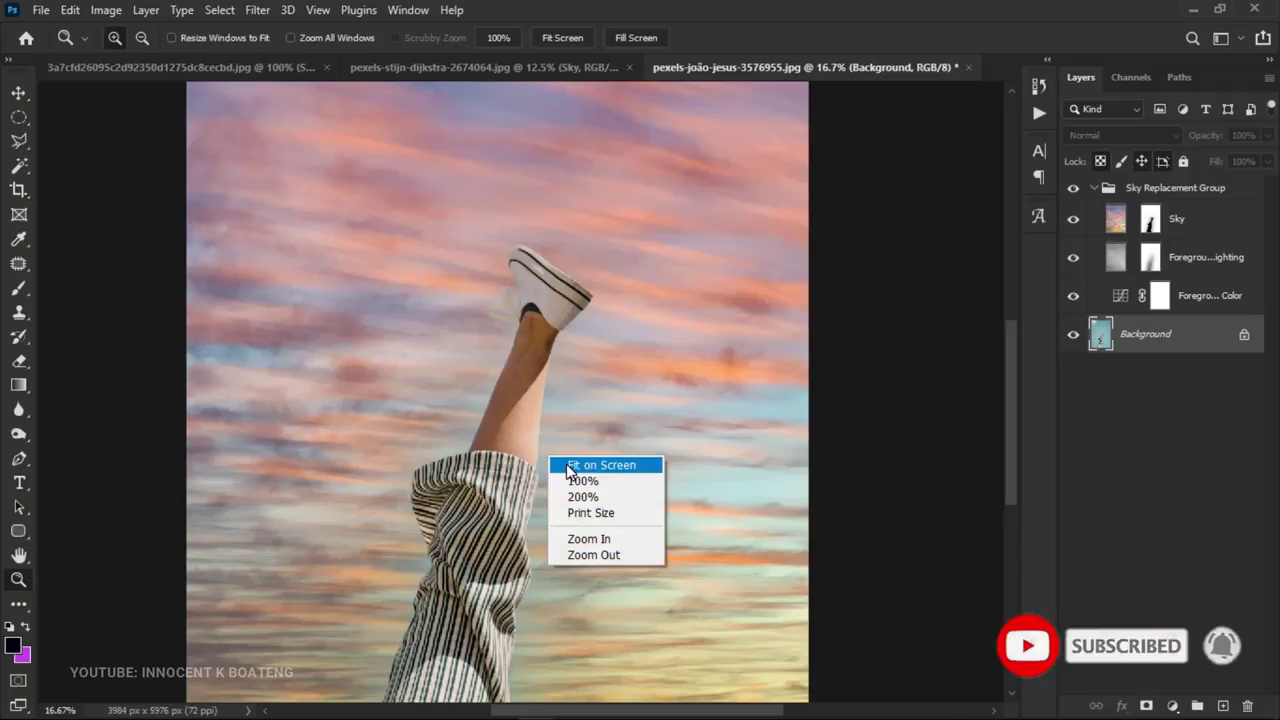
pyautogui.click(566, 462)
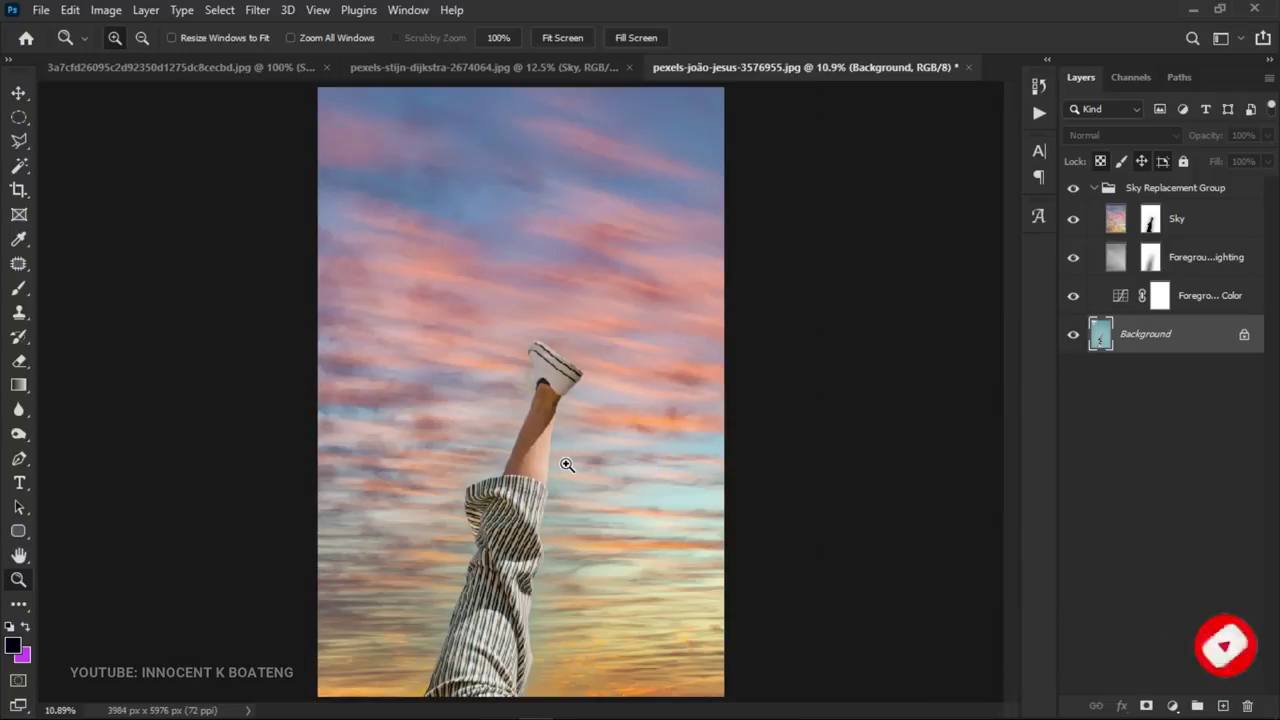
pyautogui.click(577, 67)
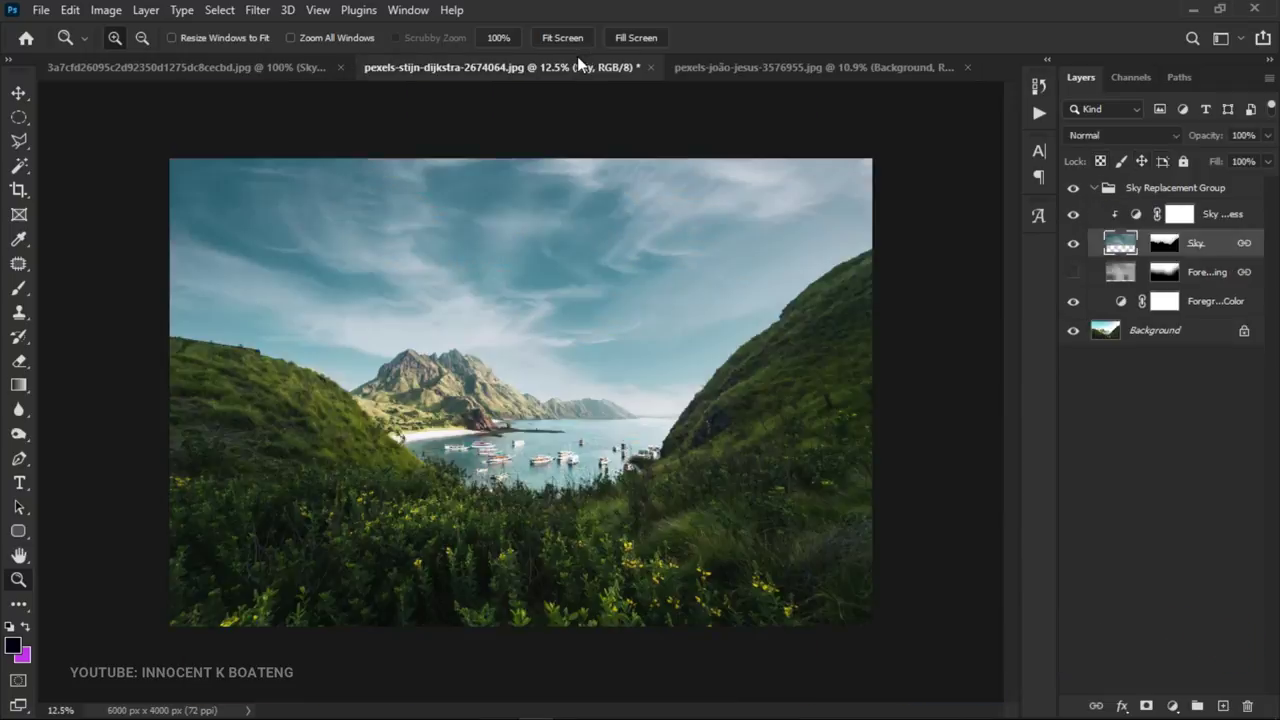